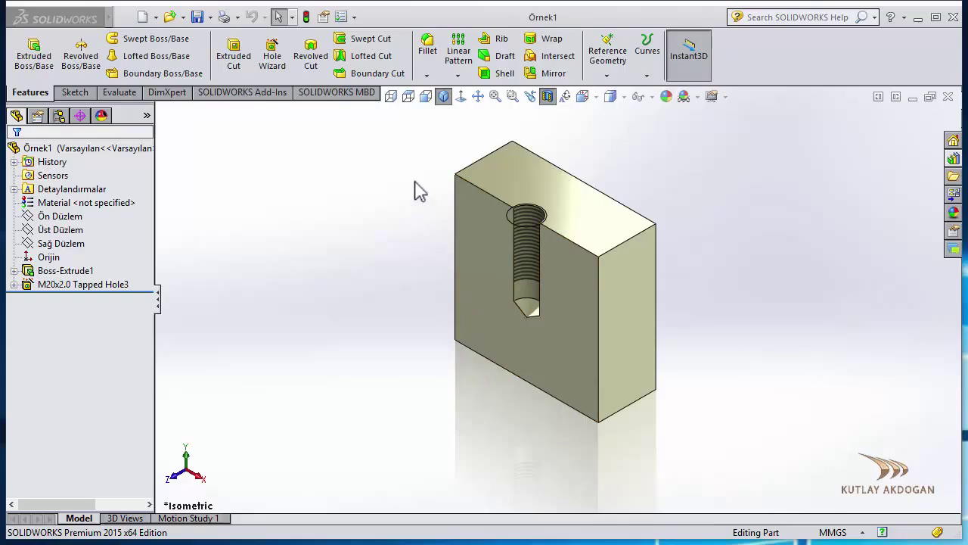
Turn off the section view so Örnek1 shows whole, with only the tapped hole's opening on top
left_click(547, 97)
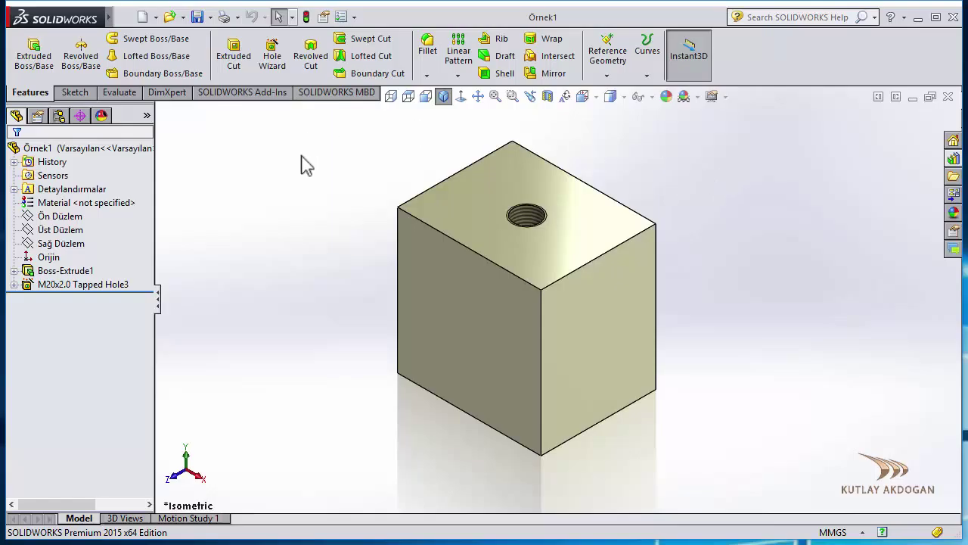
left_click(355, 17)
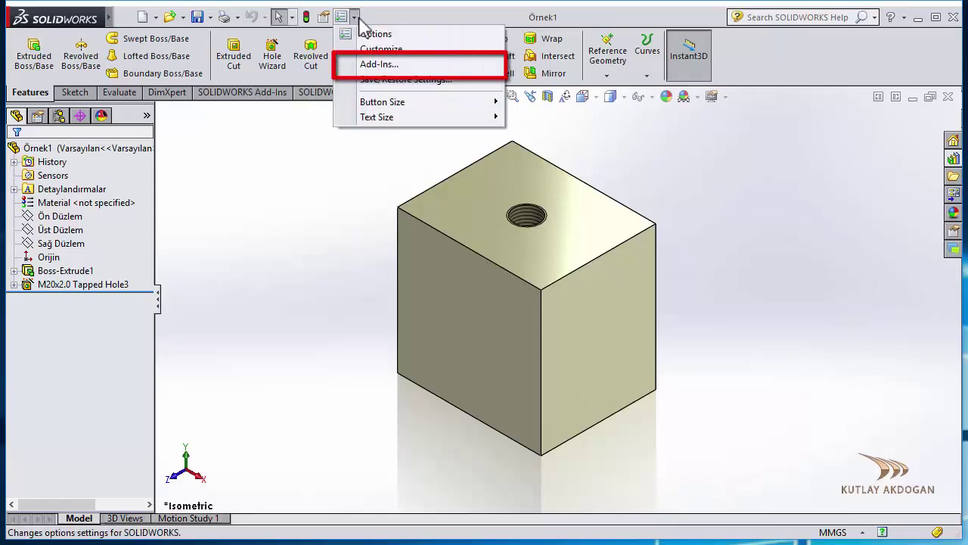
left_click(390, 65)
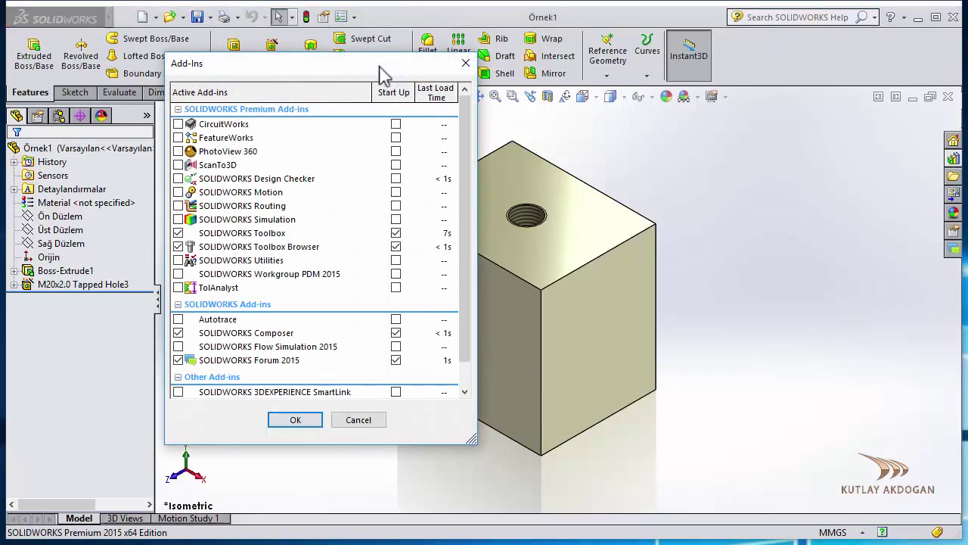
left_click_drag(389, 73, 406, 72)
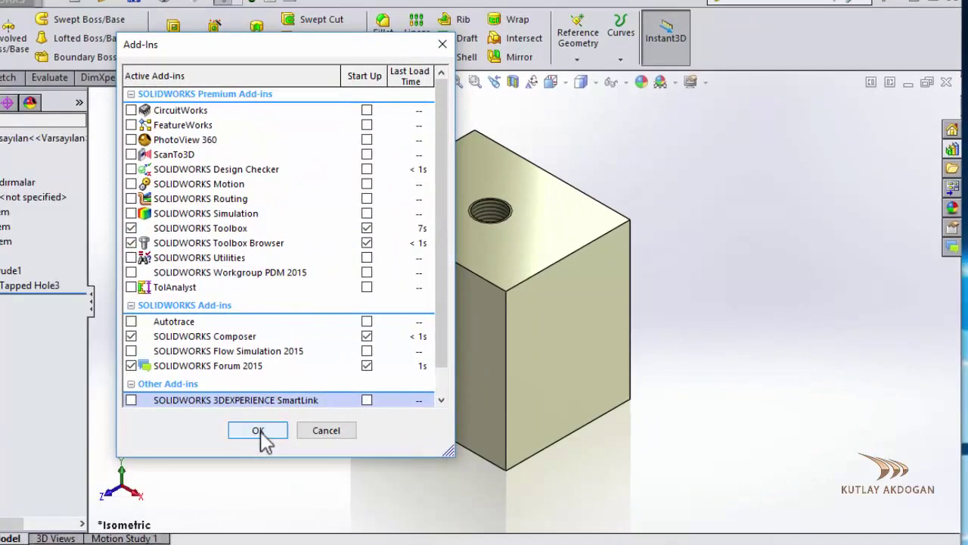
left_click(312, 418)
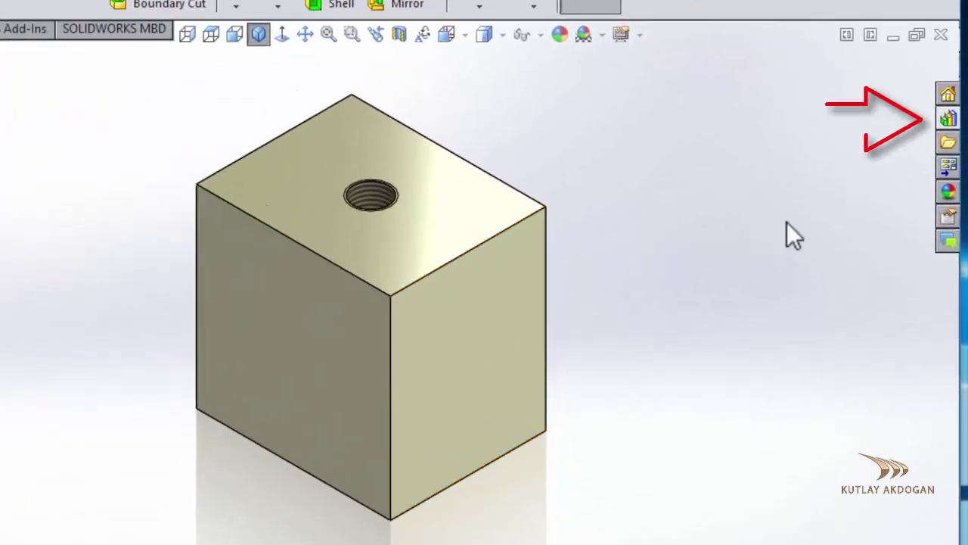
Open the Design Library and collapse Bolts and Screws and the Toolbox node to its standards
left_click(947, 121)
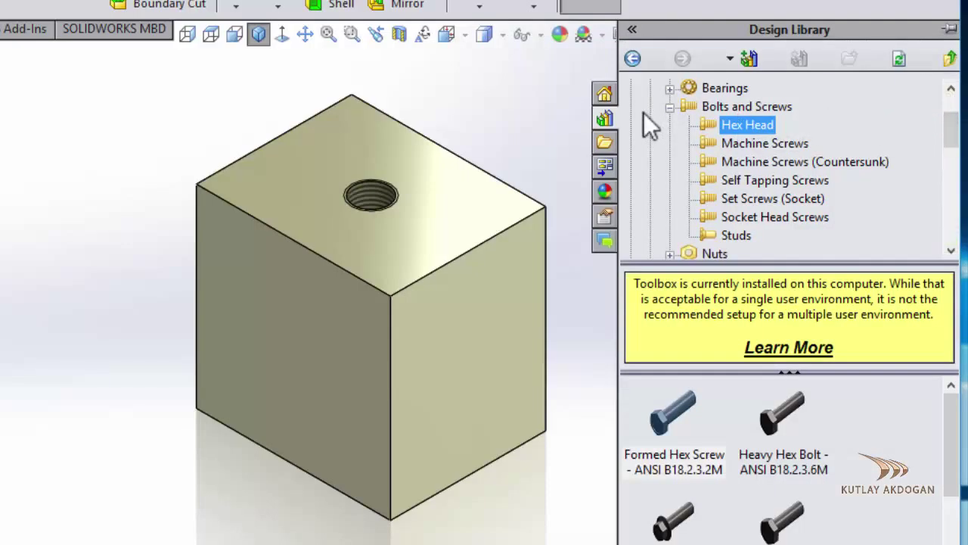
left_click(671, 107)
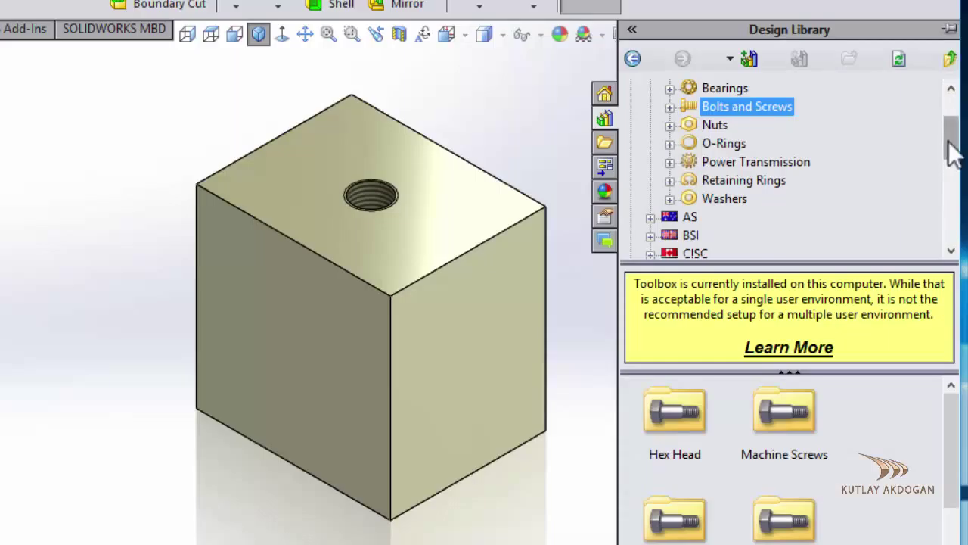
scroll(949, 144, "up", 2)
left_click(631, 107)
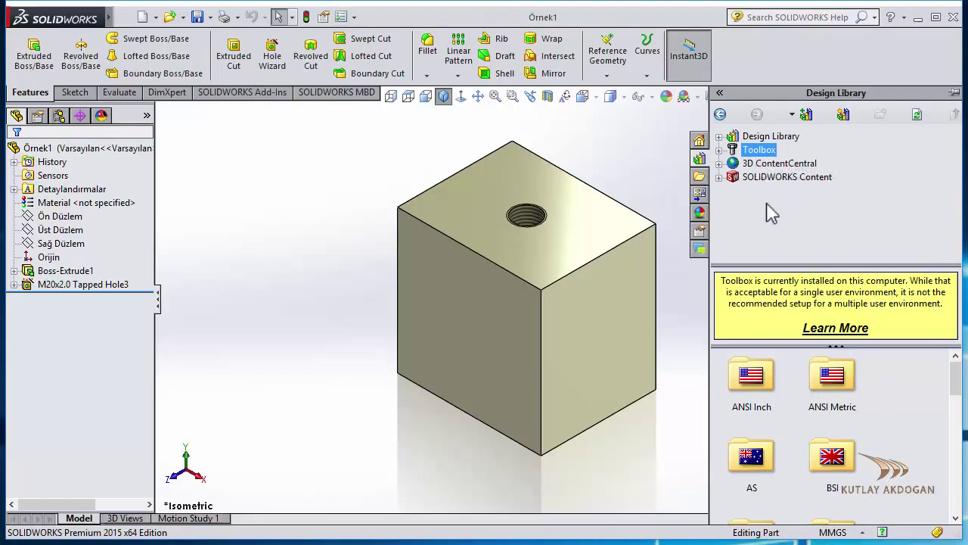
Make Toolbox the library root and expand ANSI Metric to list Bearings through Washers
double_click(753, 150)
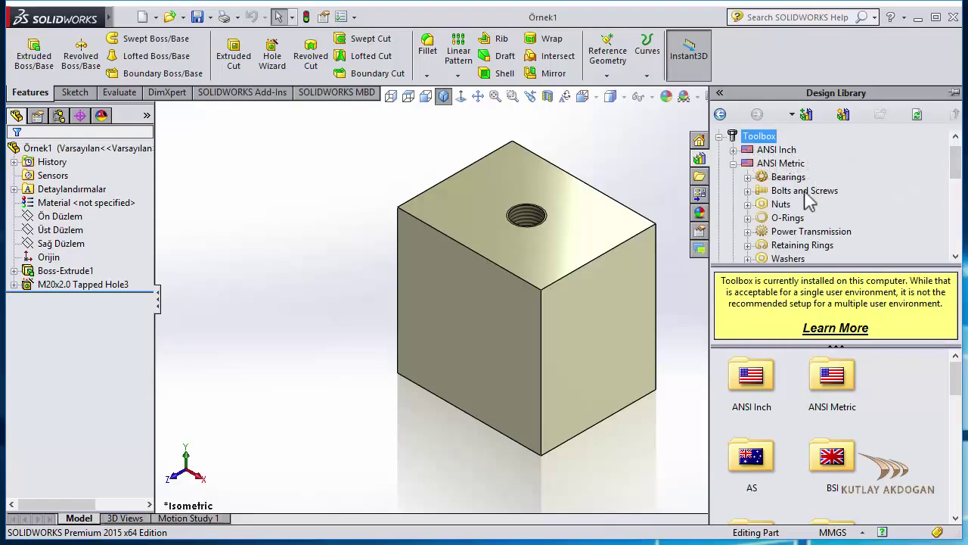
left_click(733, 163)
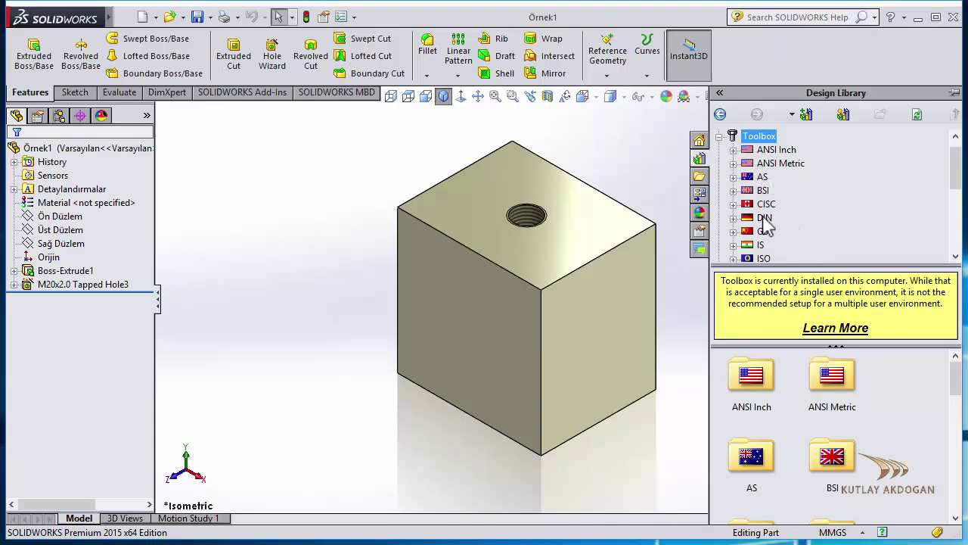
left_click(789, 164)
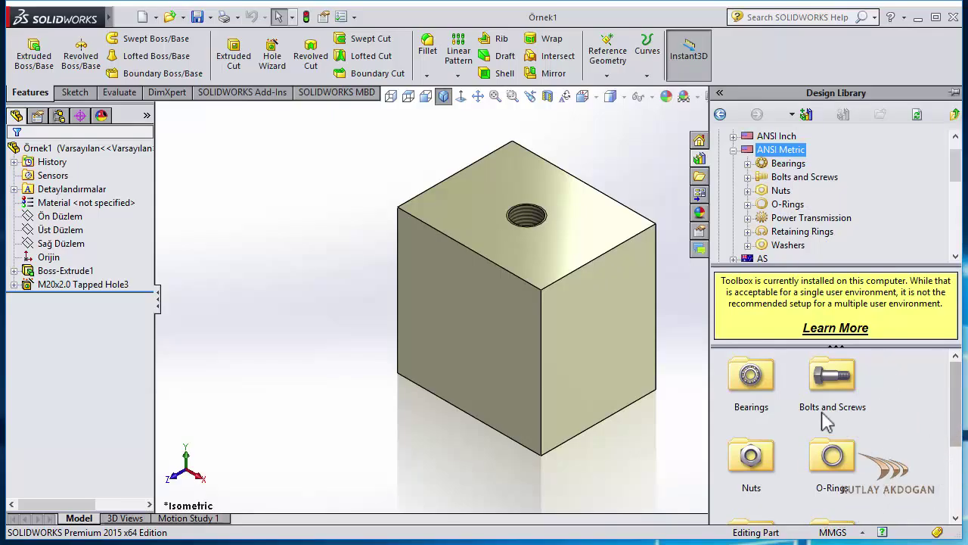
Browse the ANSI Metric categories down to Washers and back, then hide the Design Library
mouse_move(761, 382)
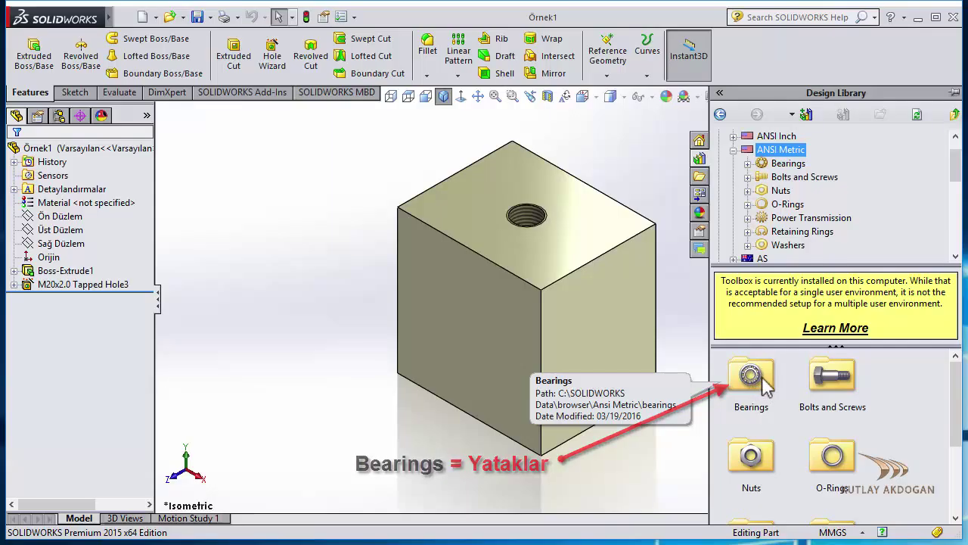
mouse_move(845, 397)
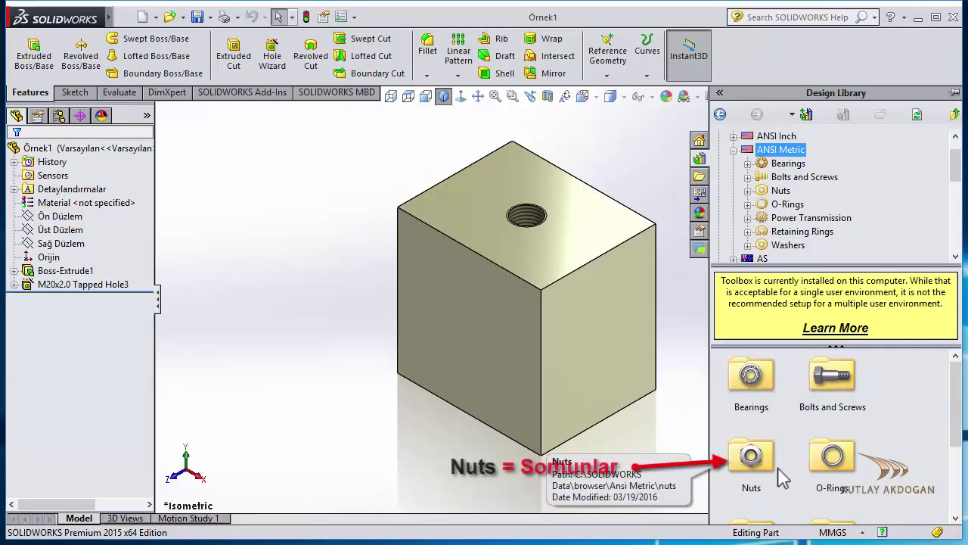
left_click_drag(955, 413, 955, 458)
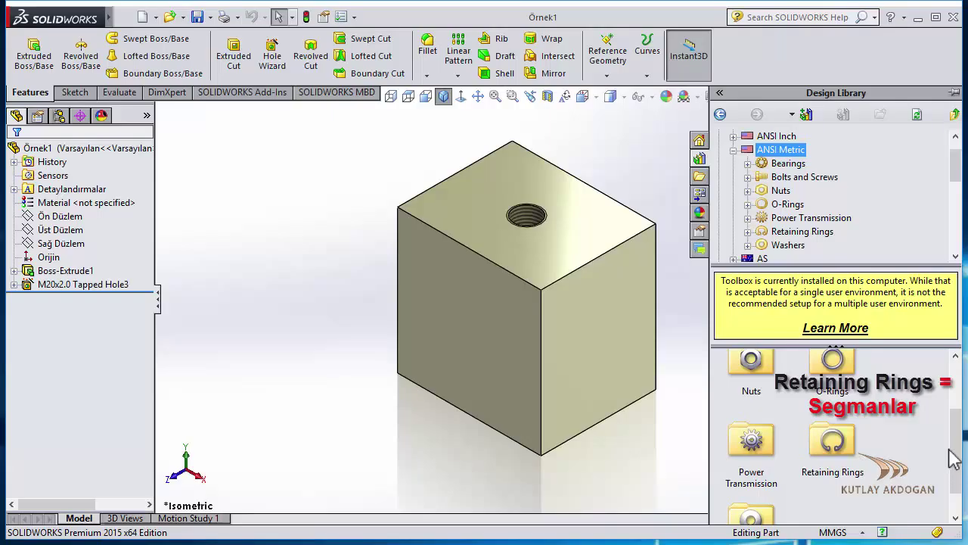
scroll(778, 488, "down", 1)
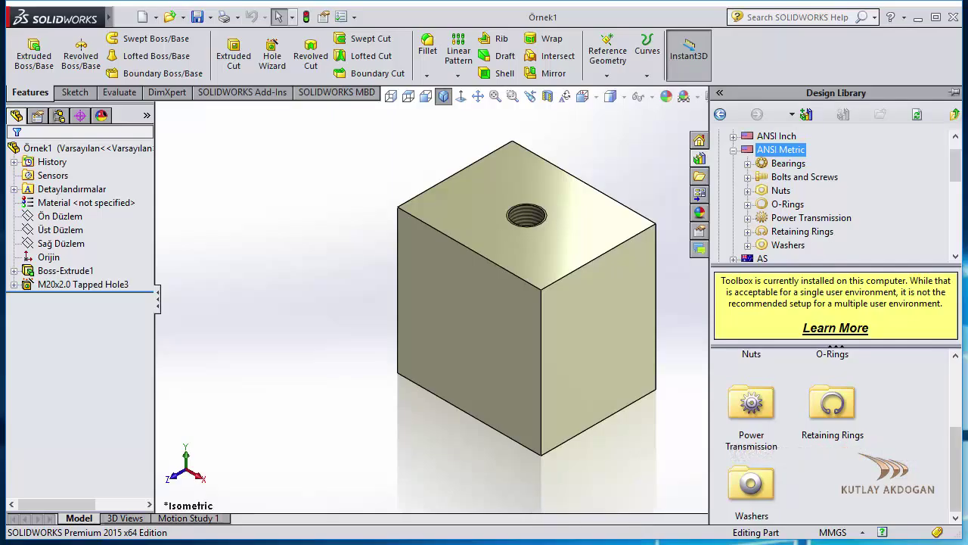
left_click_drag(957, 466, 956, 394)
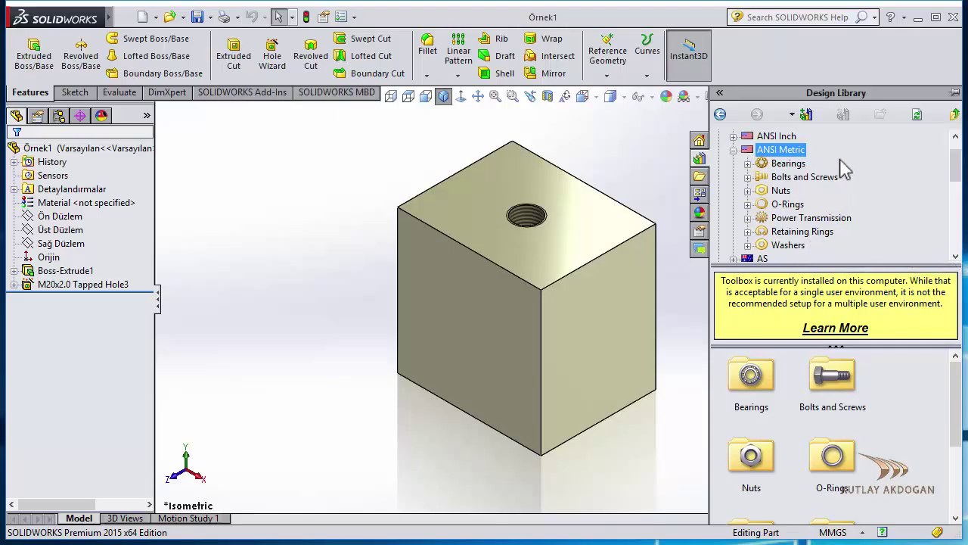
left_click(619, 162)
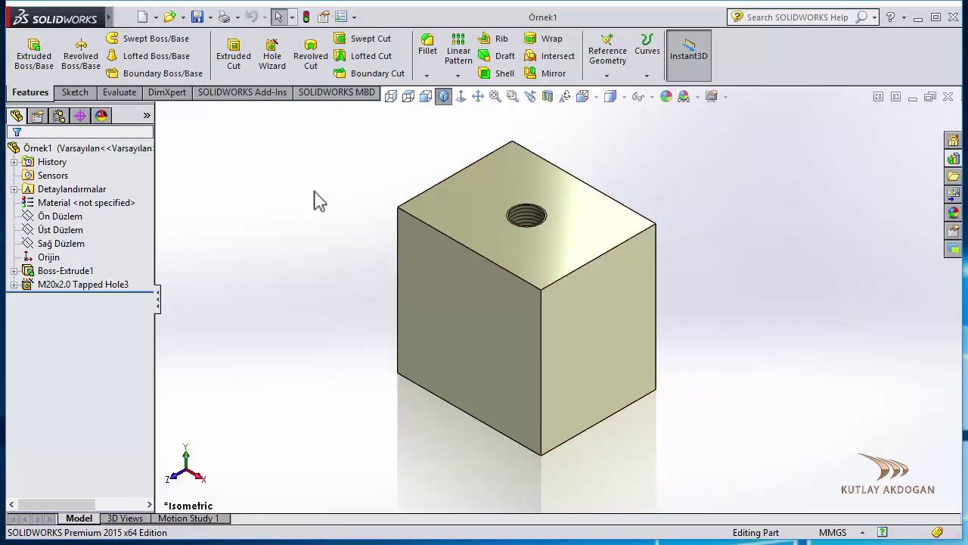
Create the new assembly Assem4 from the Örnek1 part with Make Assembly from Part/Assembly
left_click(125, 17)
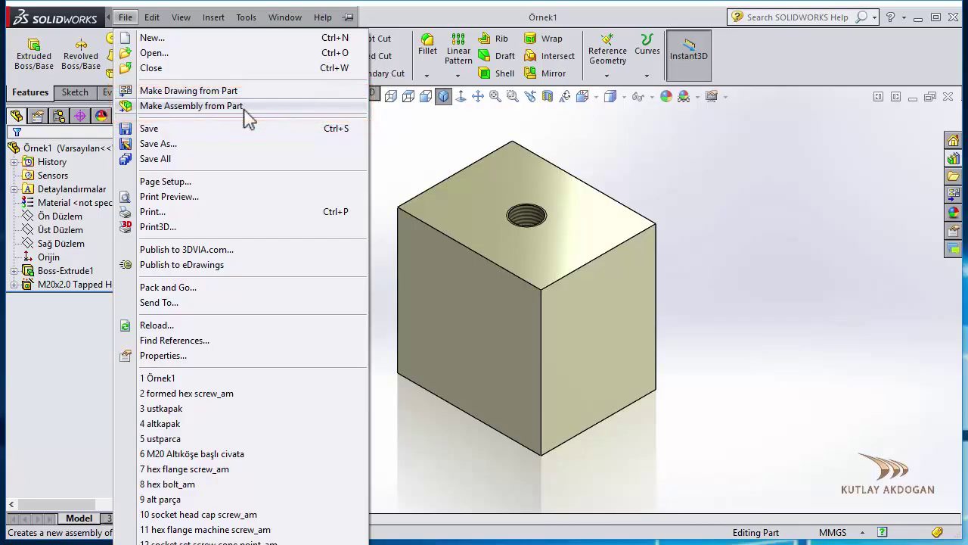
left_click(396, 145)
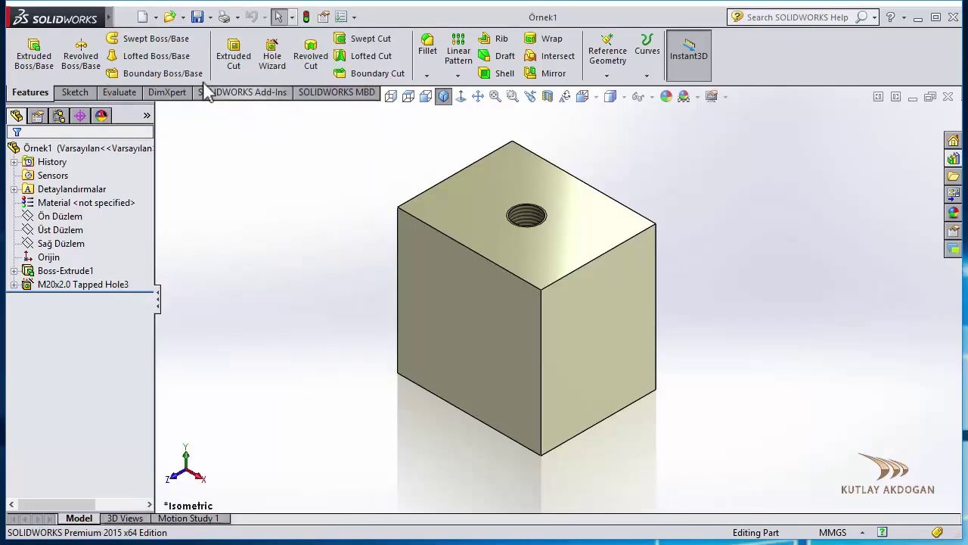
left_click(157, 17)
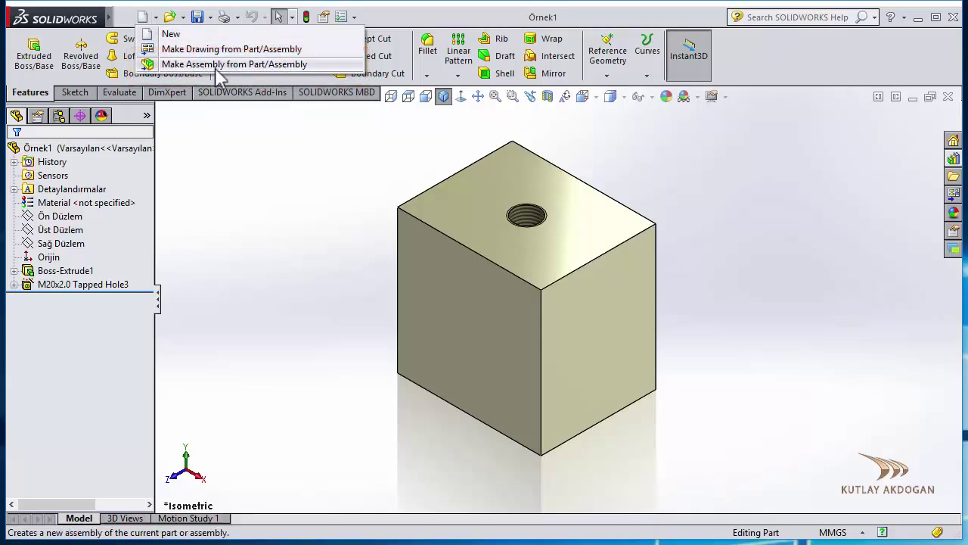
left_click(276, 66)
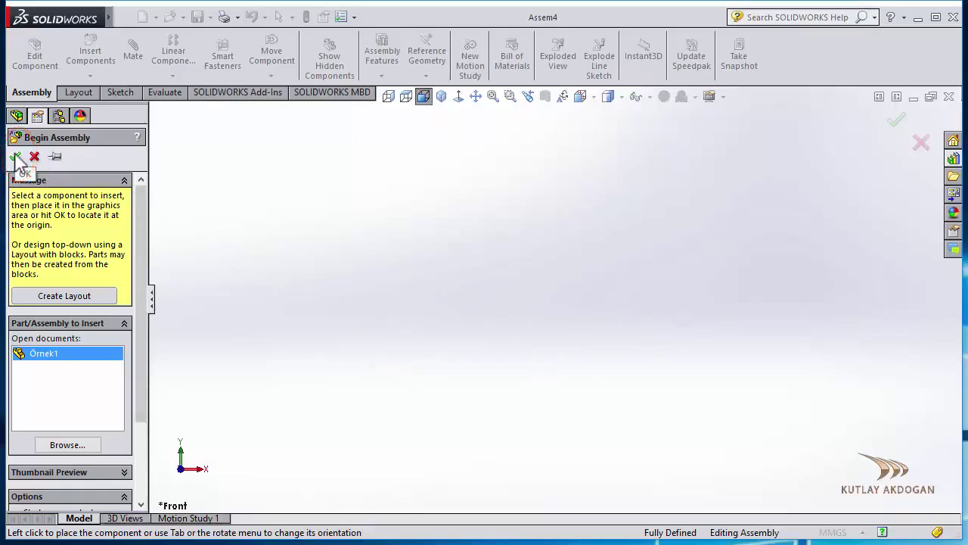
Fix Örnek1 at the assembly origin, view it isometric, and save the assembly as Assem4
left_click(399, 300)
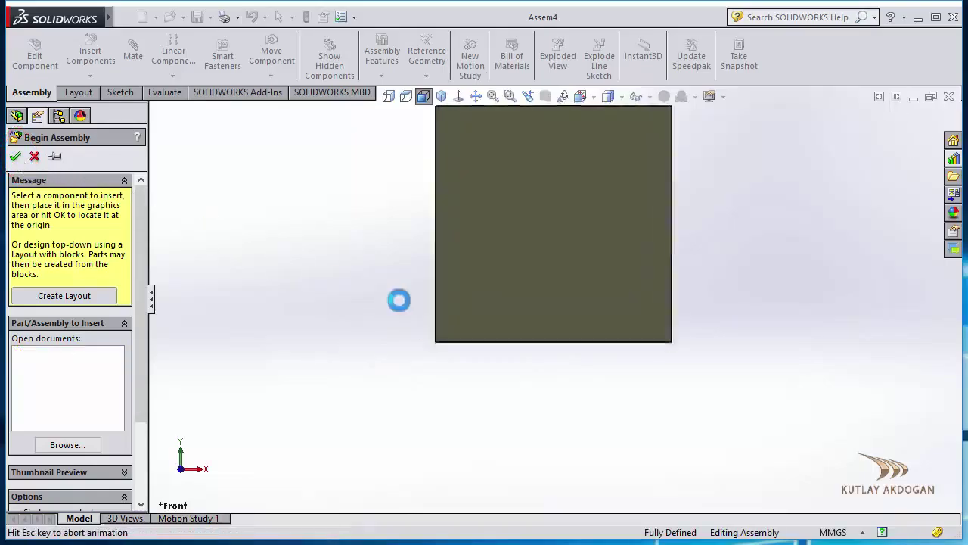
left_click(441, 96)
key("f")
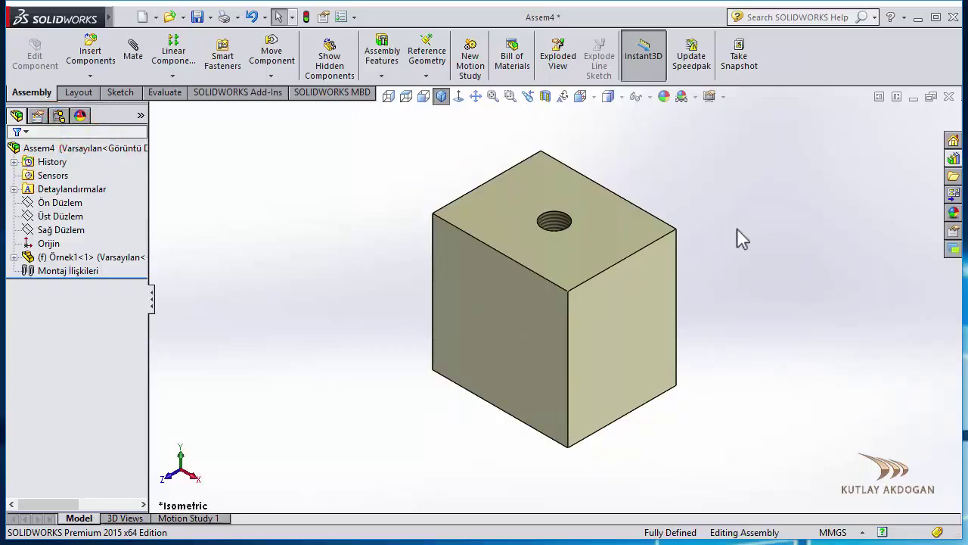
scroll(737, 228, "up", 2)
scroll(706, 193, "down", 2)
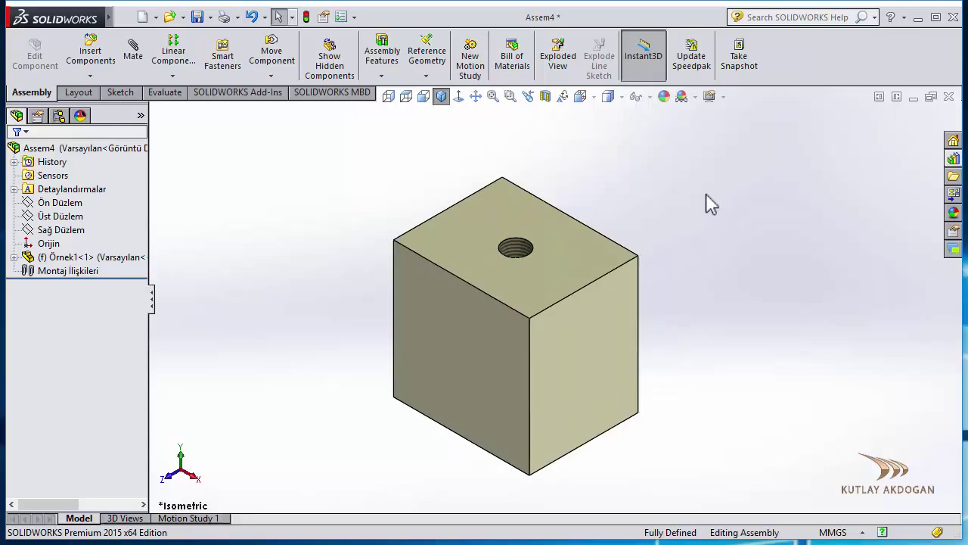
left_click(198, 18)
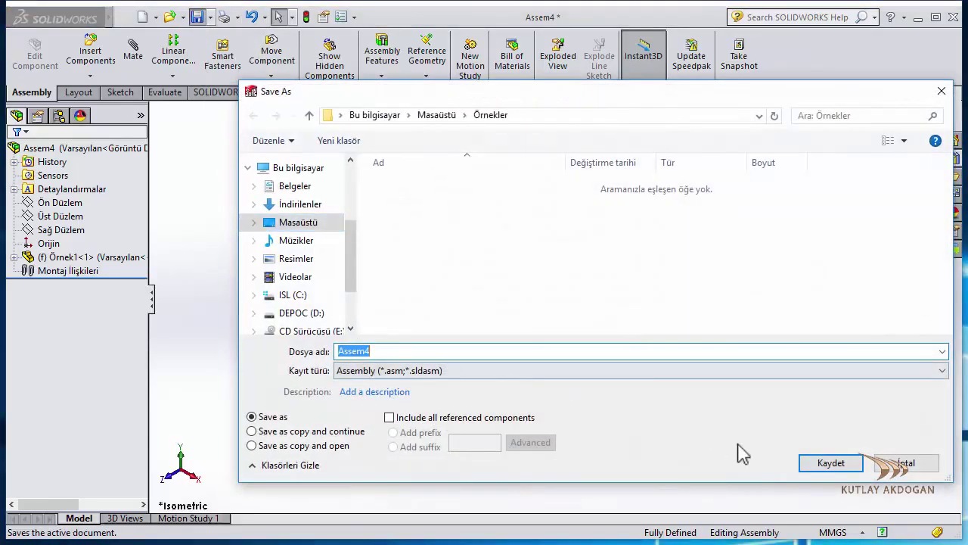
left_click(827, 461)
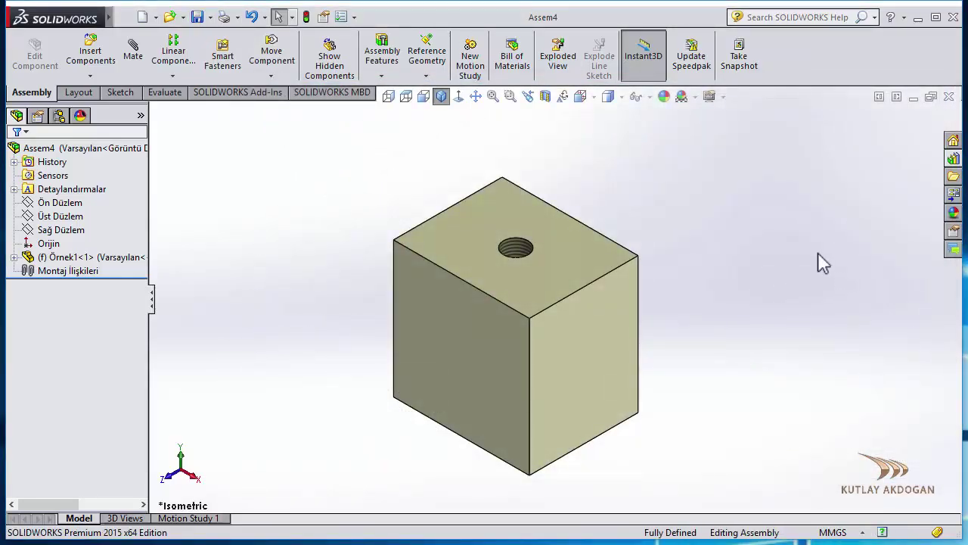
Browse Toolbox > ANSI Metric > Bolts and Screws > Hex Head and select Formed Hex Screw - ANSI B18.2.3.2M
left_click(952, 160)
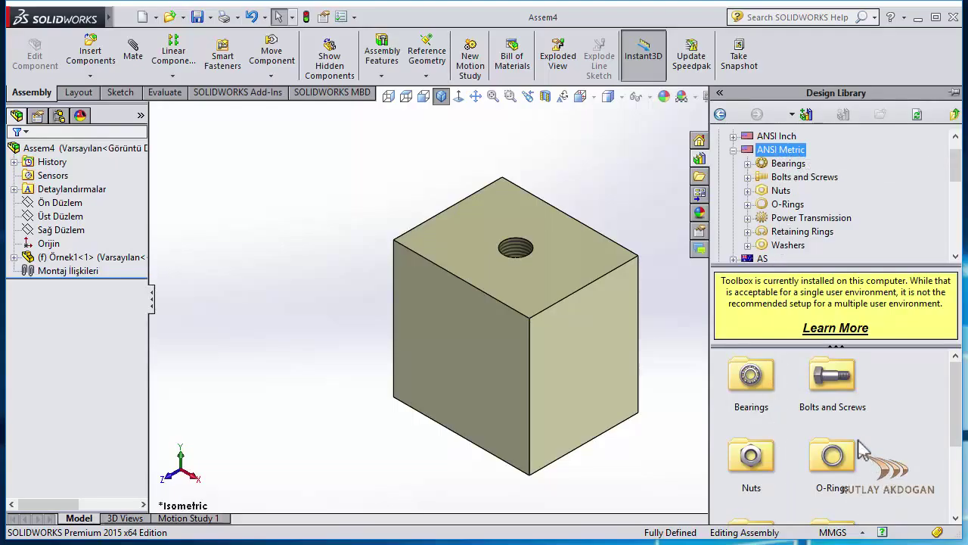
left_click_drag(832, 382, 804, 401)
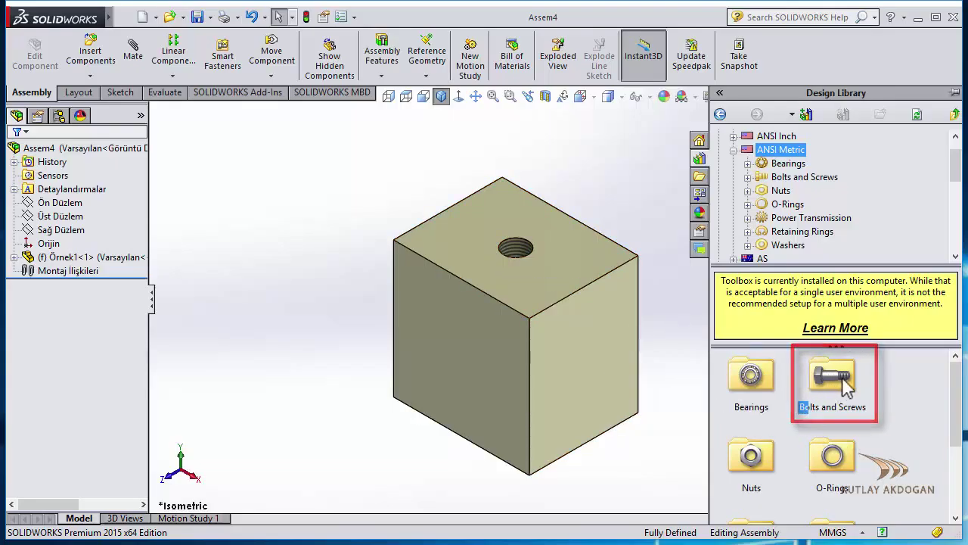
double_click(846, 386)
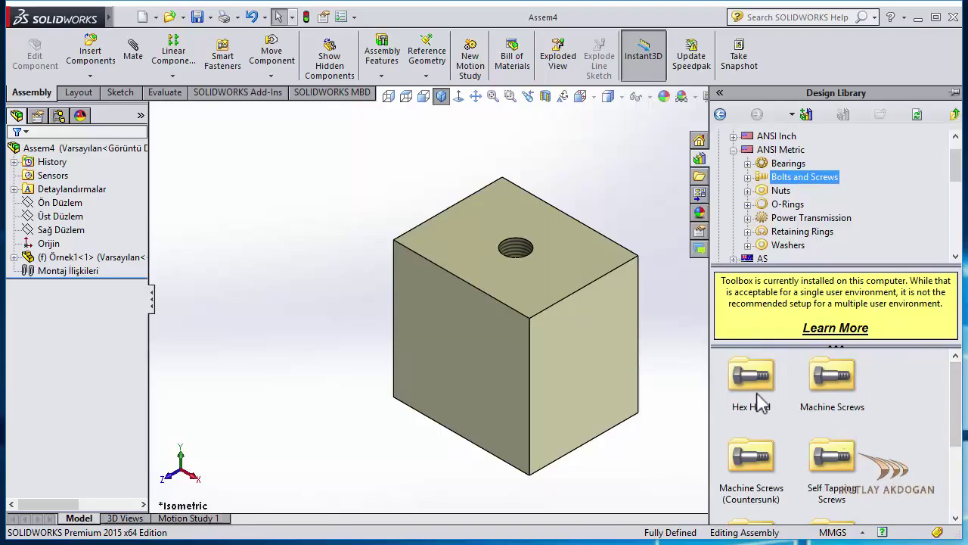
mouse_move(958, 409)
left_mouse_down()
mouse_move(958, 497)
mouse_move(958, 393)
left_mouse_up()
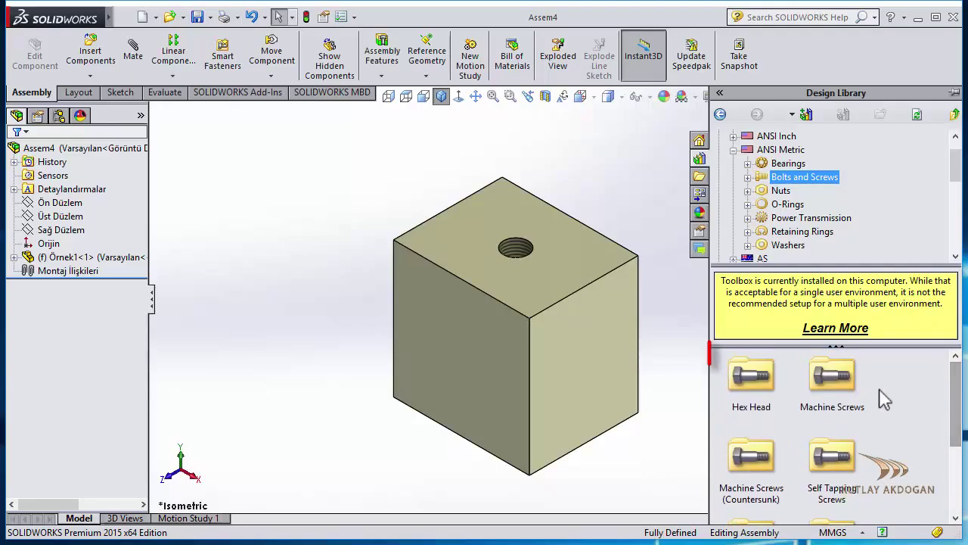
double_click(756, 382)
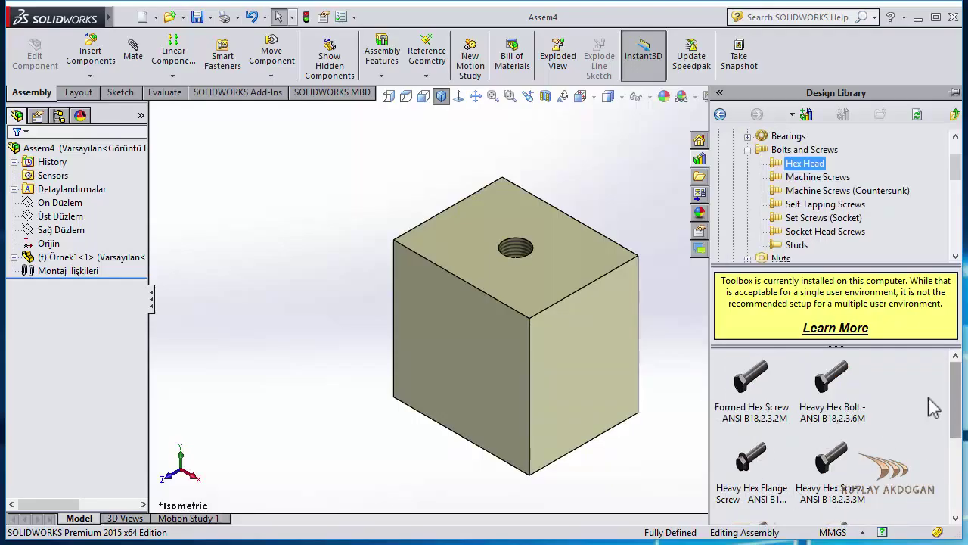
left_click(752, 382)
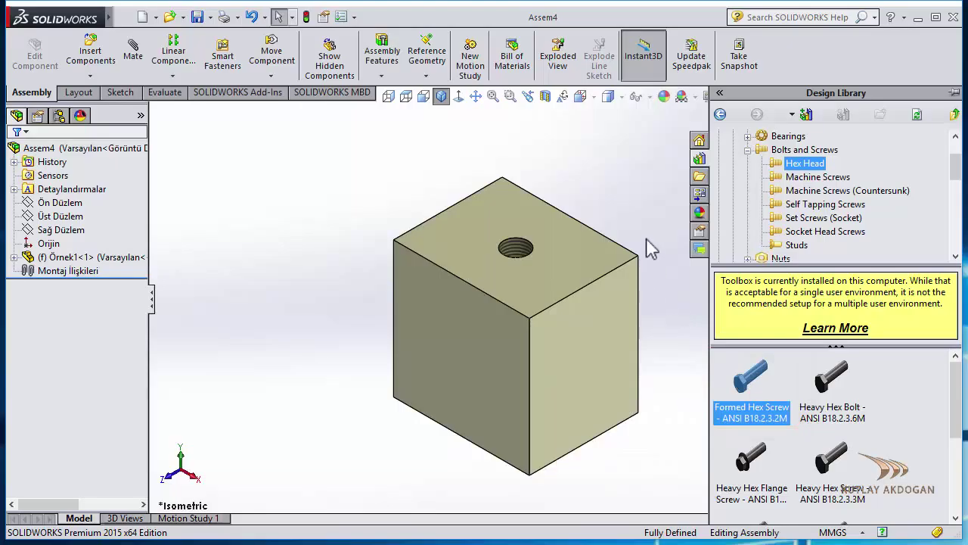
scroll(635, 241, "down", 4)
scroll(457, 266, "down", 2)
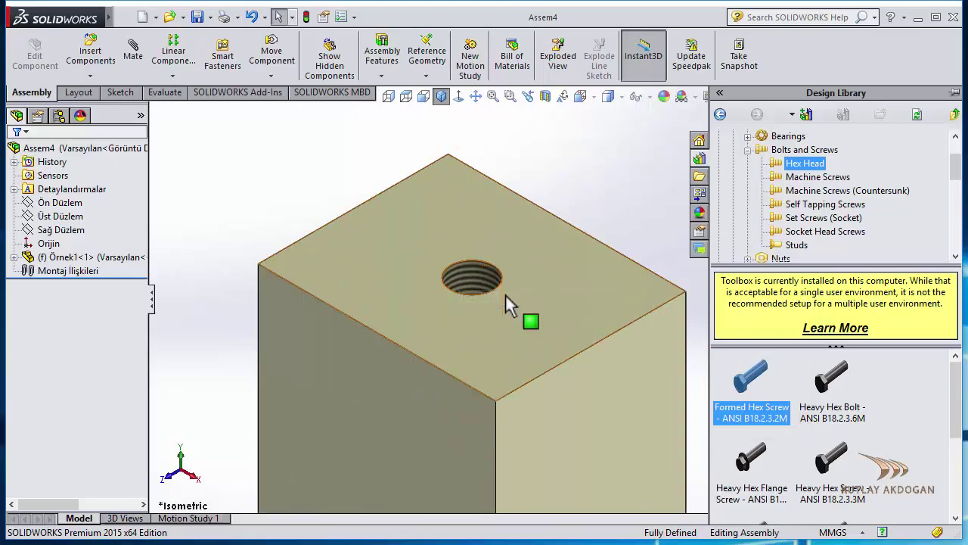
scroll(505, 295, "down", 1)
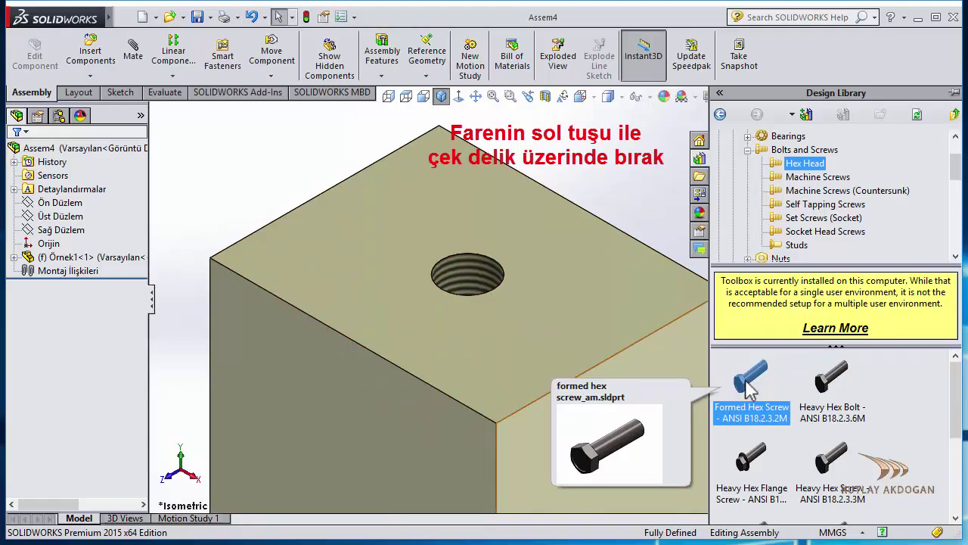
Drag the Formed Hex Screw onto the M20x2.0 threaded hole edge to create a SmartMate
left_click_drag(745, 388, 473, 269)
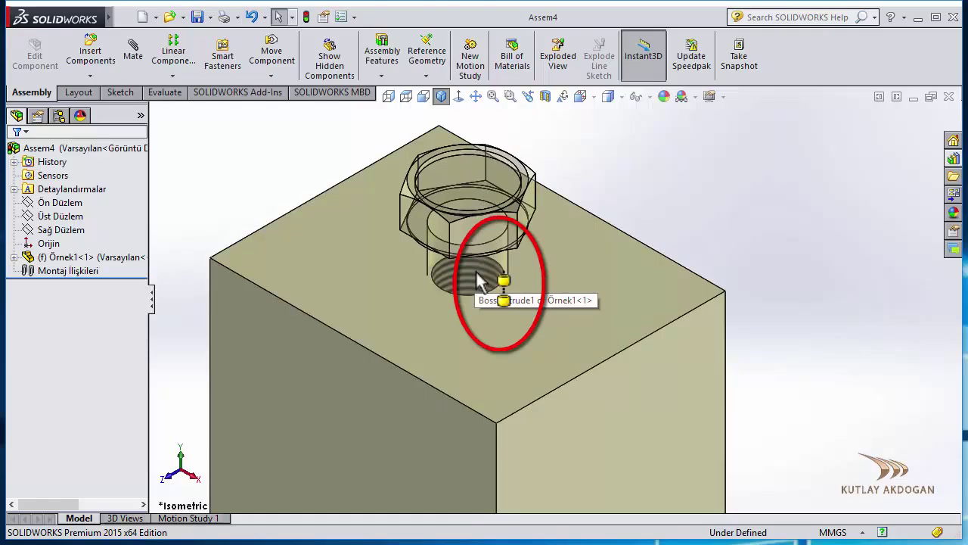
left_click_drag(478, 282, 480, 277, "alt")
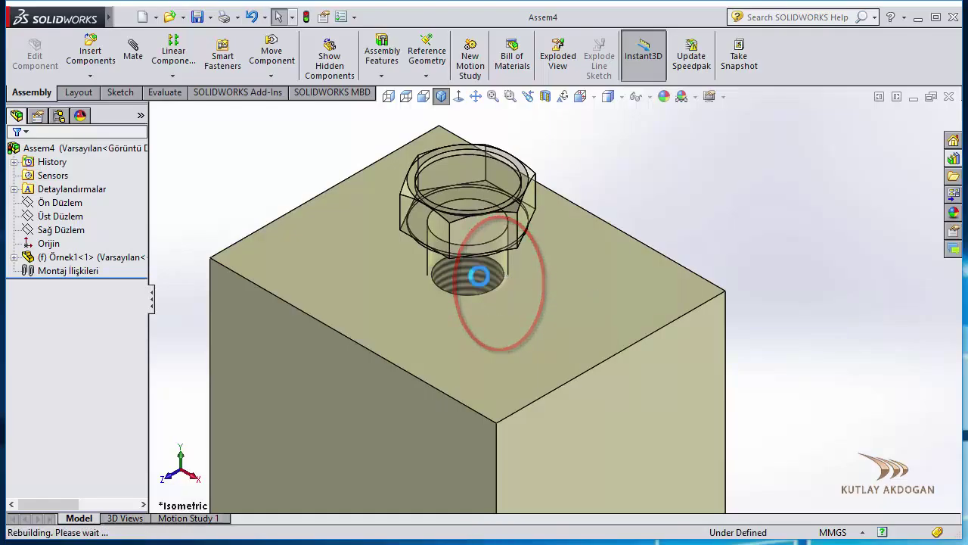
Accept the screw's SmartMate in the hole, keeping size M20 and the Washer-face finish
left_click(481, 278)
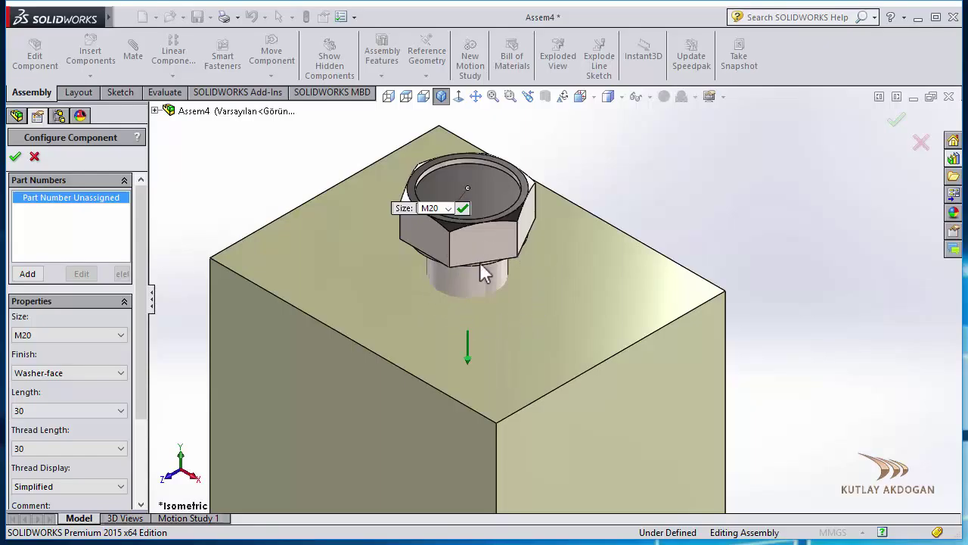
left_click(448, 207)
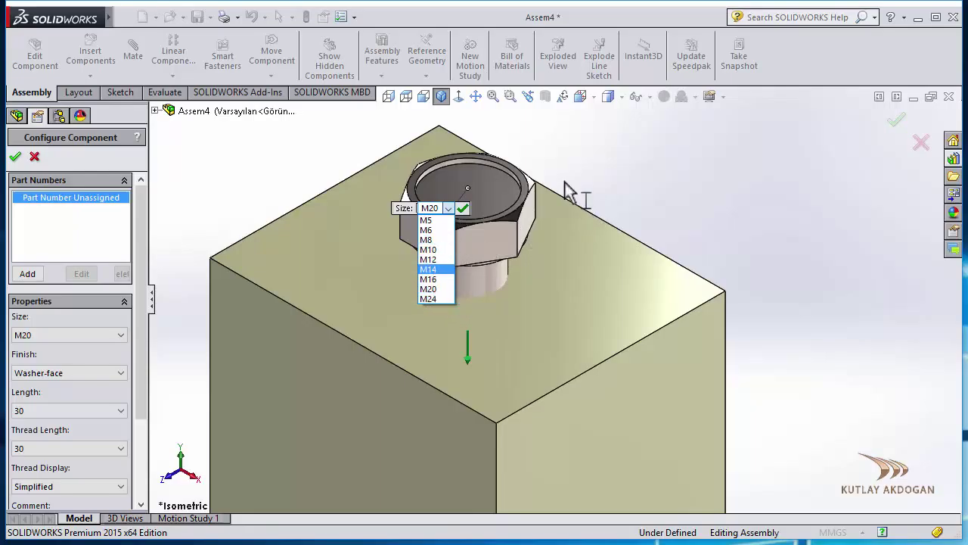
left_click(623, 173)
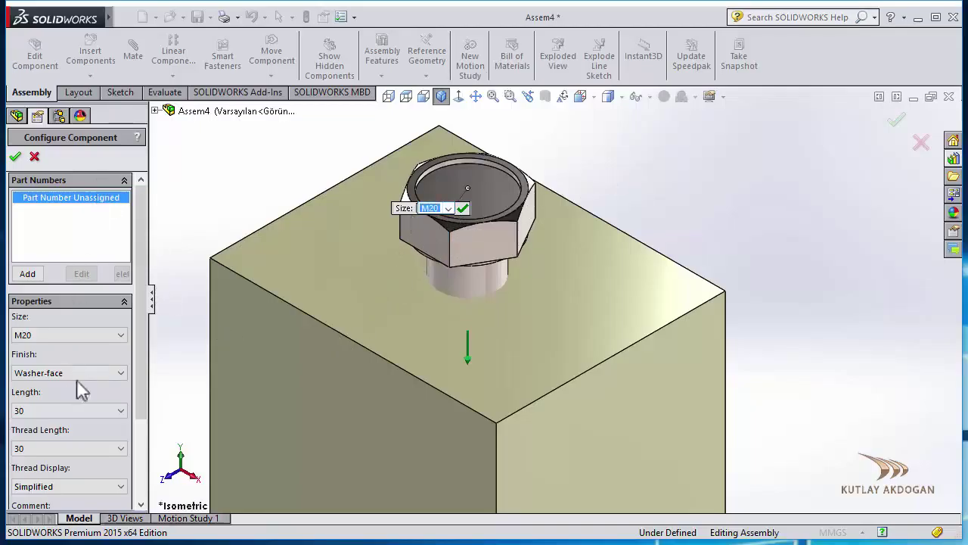
scroll(146, 280, "down", 3)
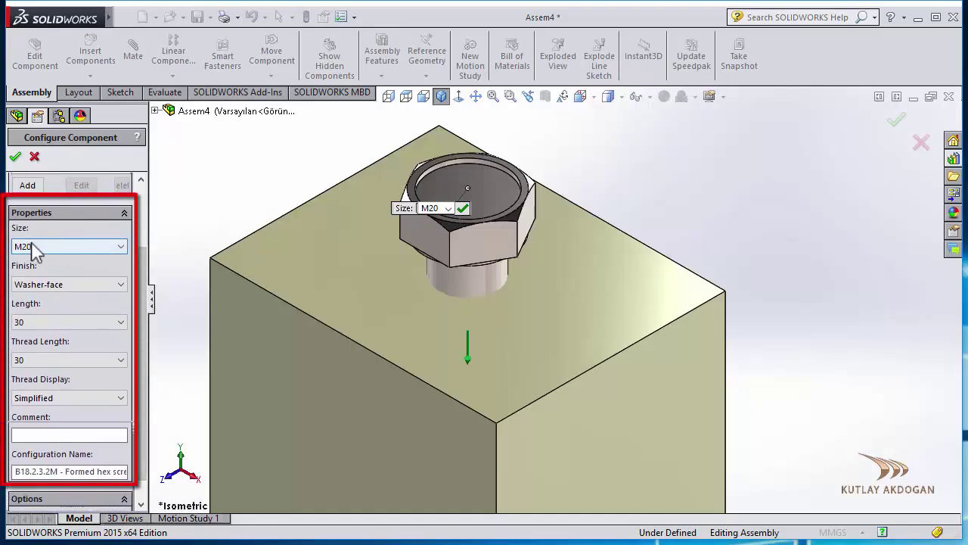
left_click(104, 247)
left_click(106, 248)
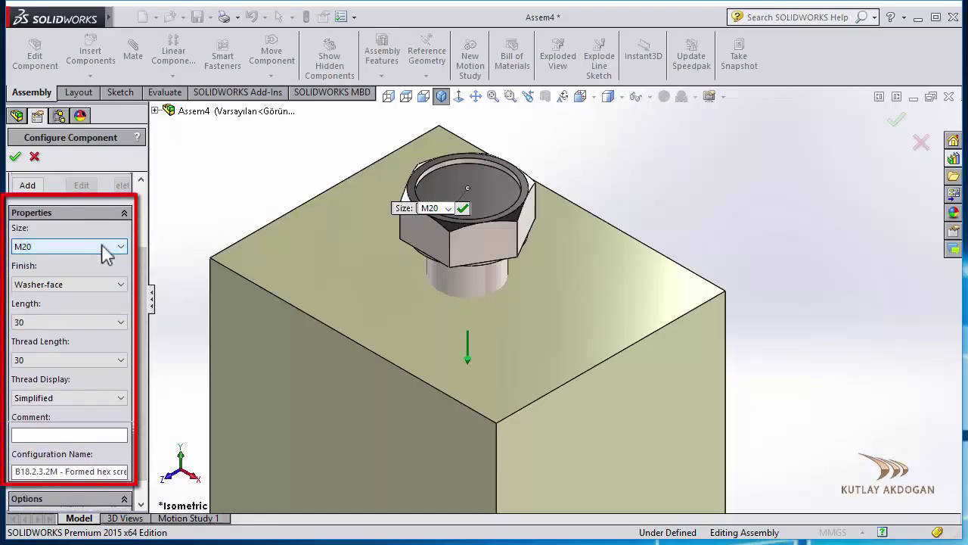
left_click(450, 209)
left_click(431, 210)
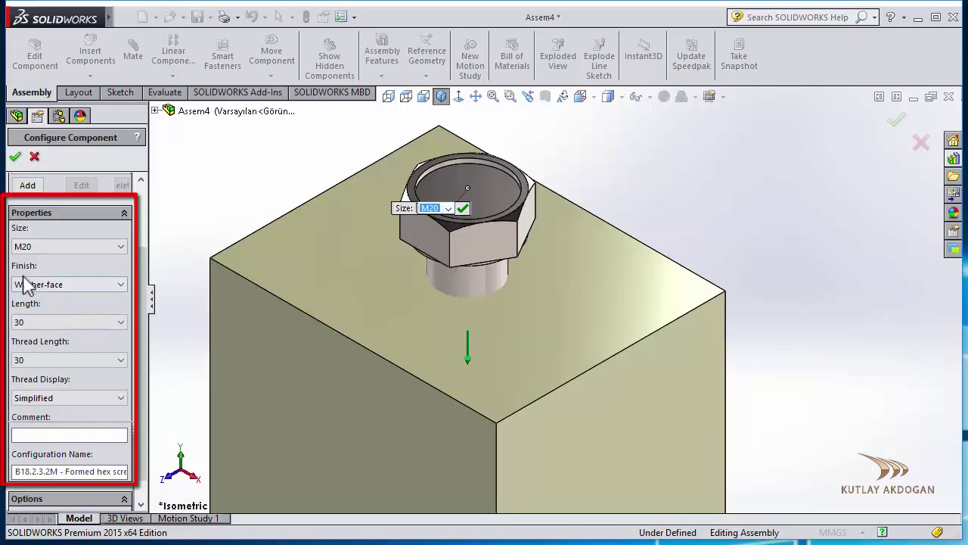
left_click(62, 294)
left_click(61, 297)
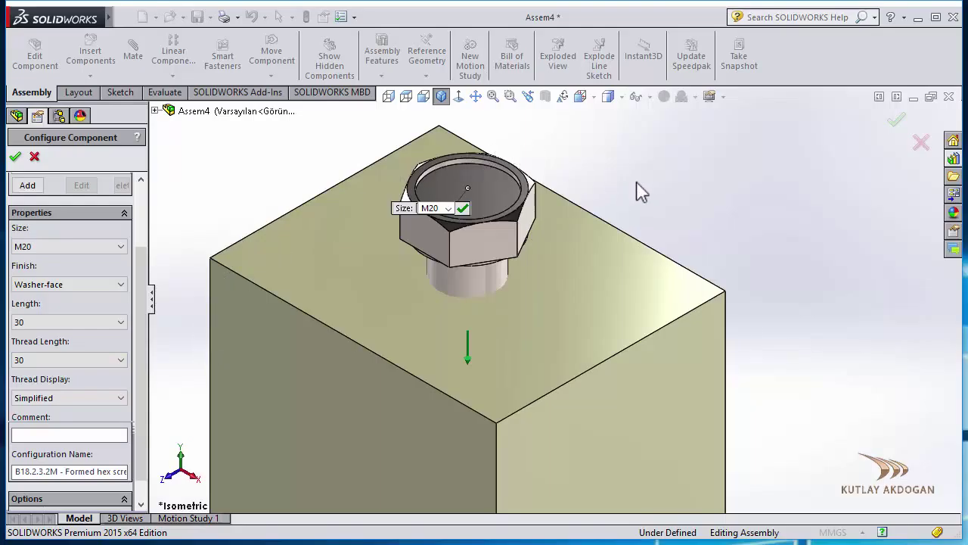
Show the assembly from the Front with Hidden Lines Visible, zoomed to fit block and screw
left_click(424, 97)
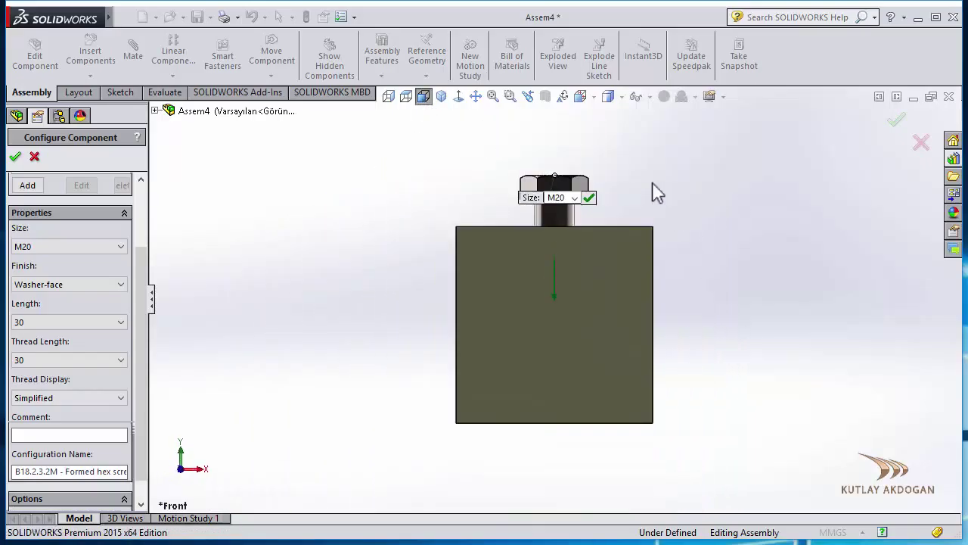
left_click(608, 97)
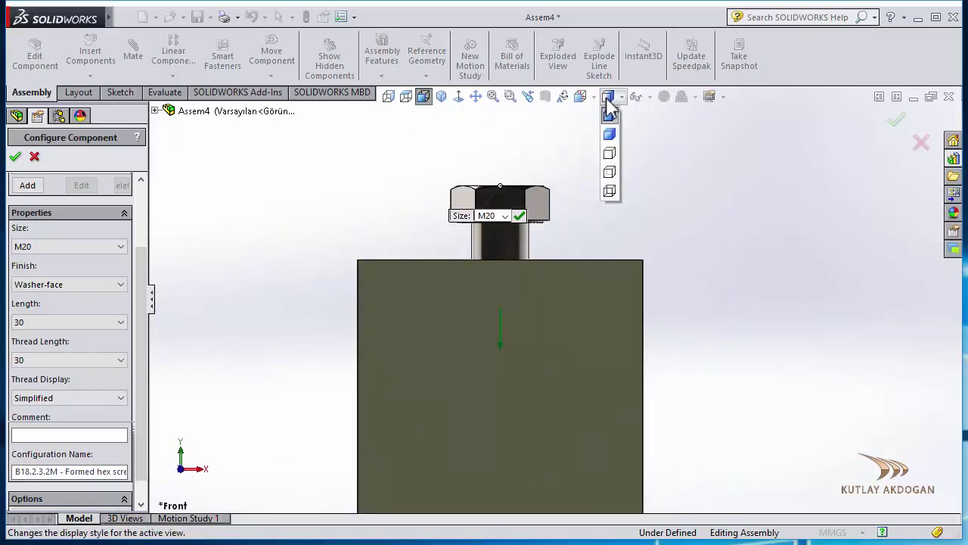
left_click(610, 173)
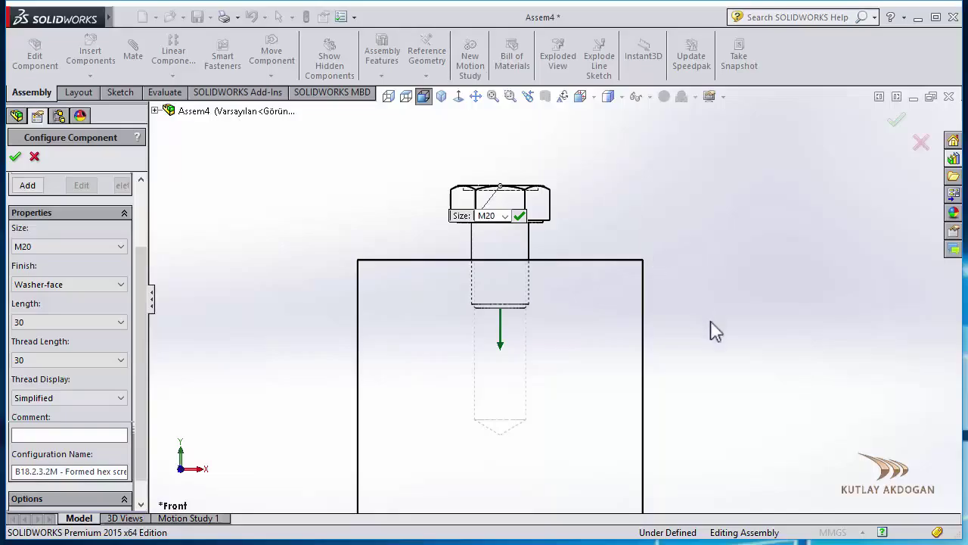
key("f")
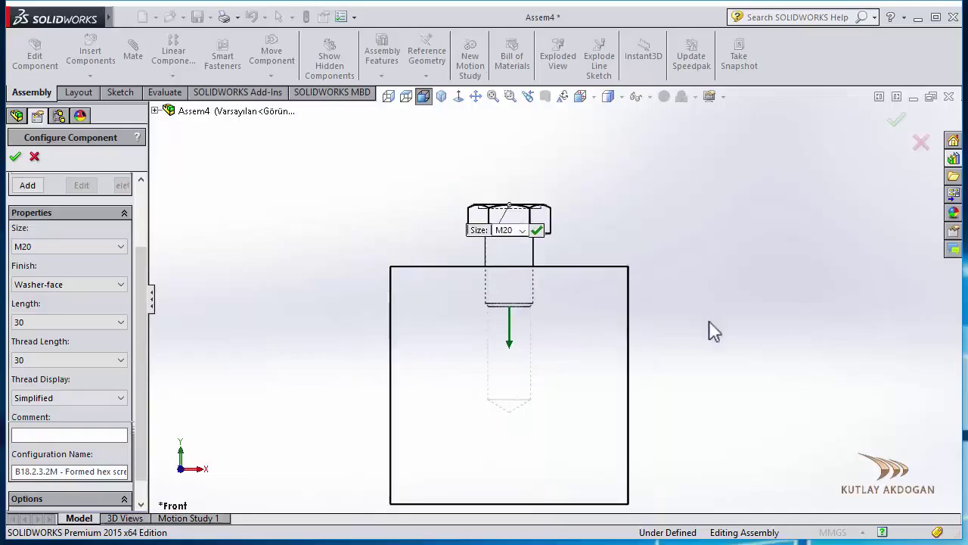
scroll(556, 310, "down", 1)
scroll(547, 333, "down", 1)
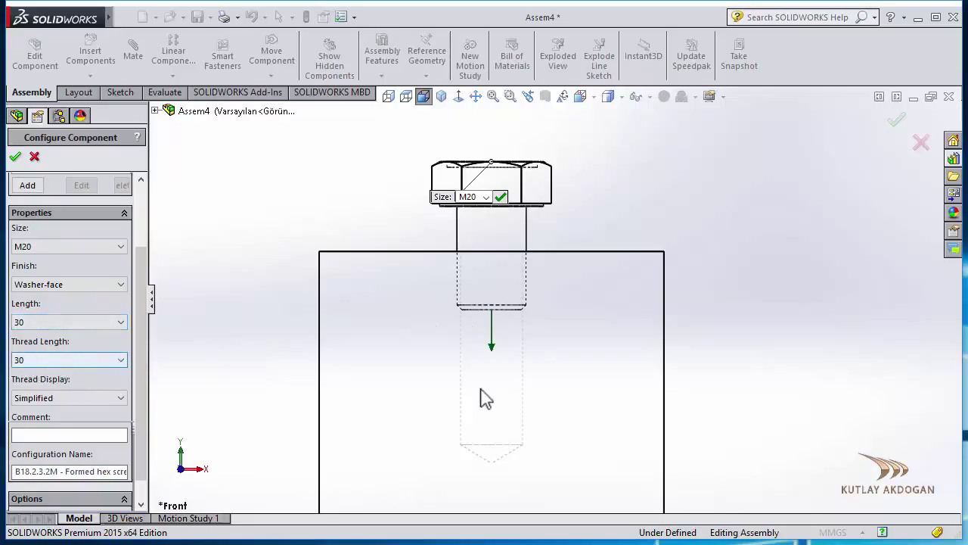
scroll(480, 396, "up", 2)
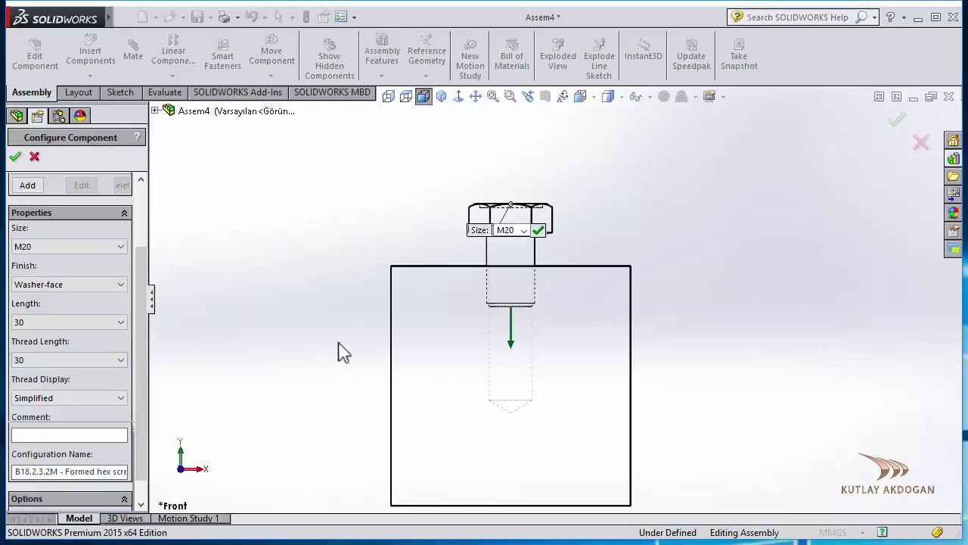
Change the hex screw length to 80, then to 50, keeping thread length at 50
left_click(85, 323)
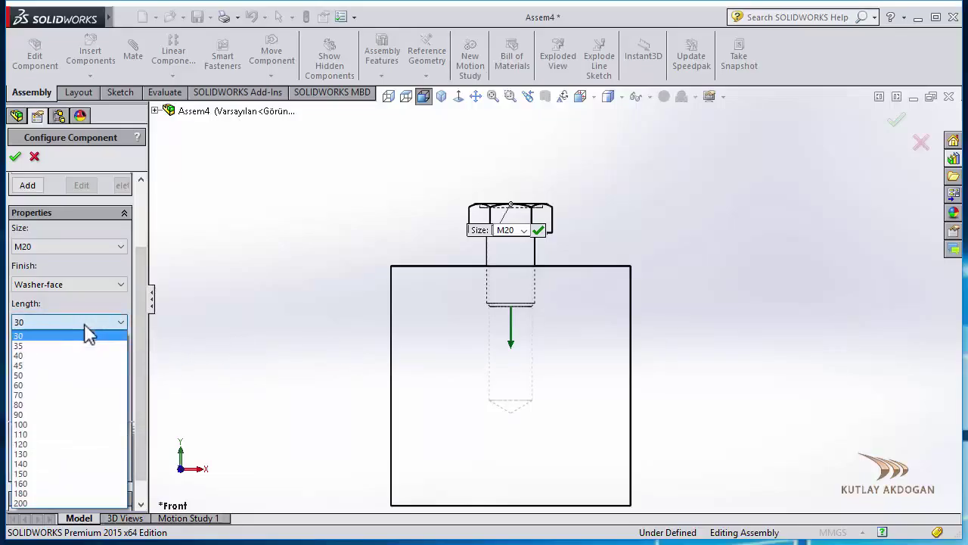
left_click(46, 405)
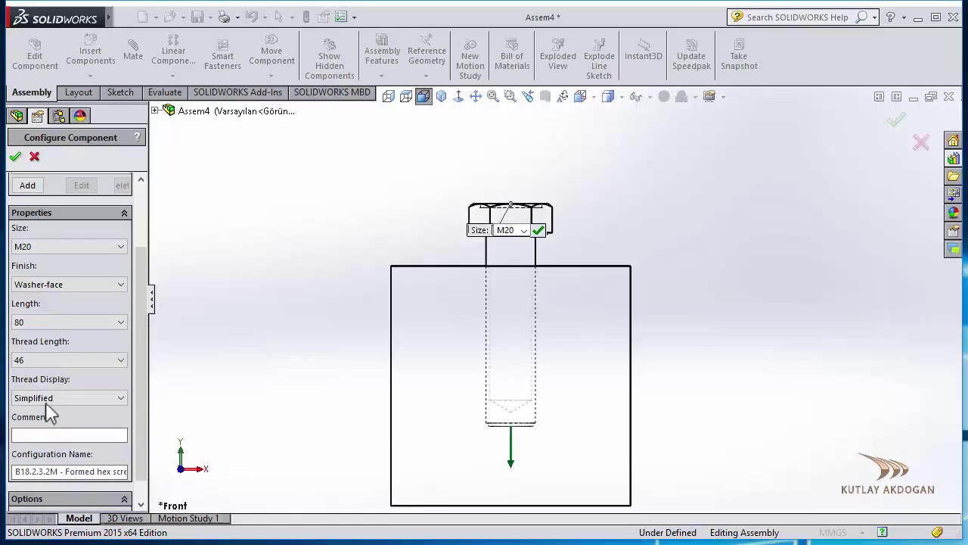
left_click(63, 323)
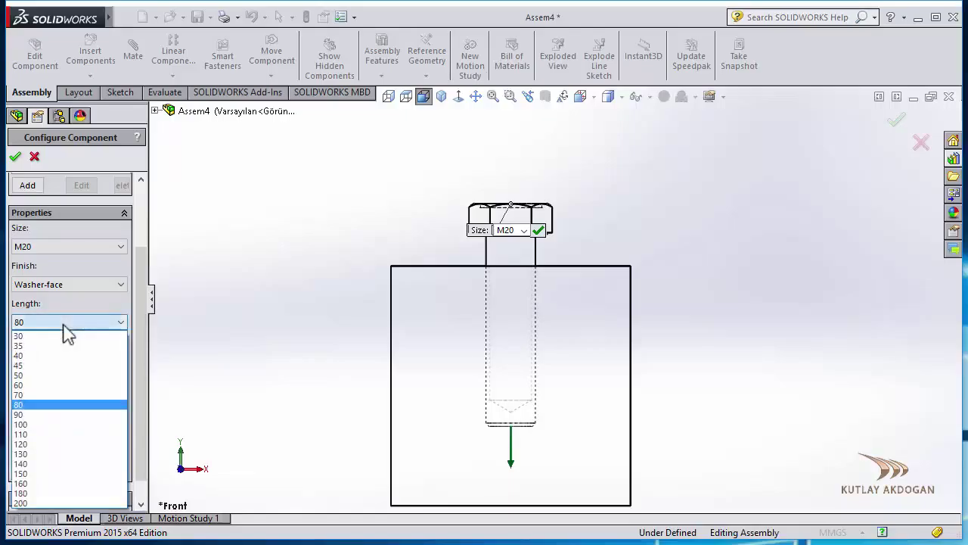
left_click(28, 374)
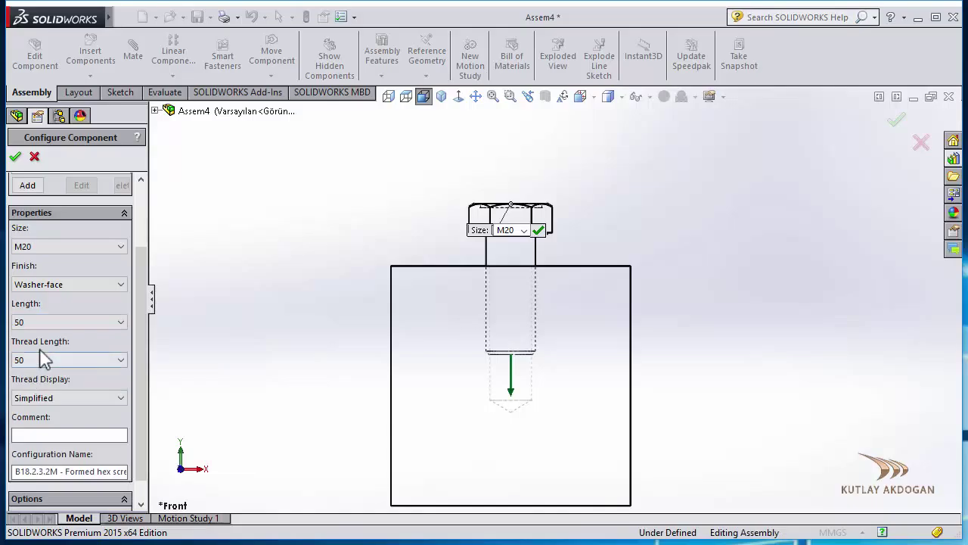
left_click(51, 361)
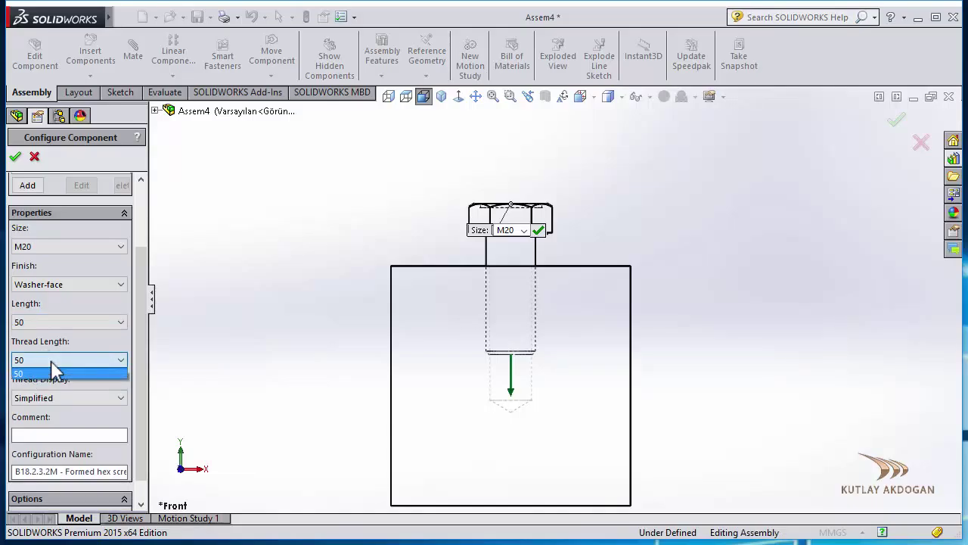
left_click(51, 362)
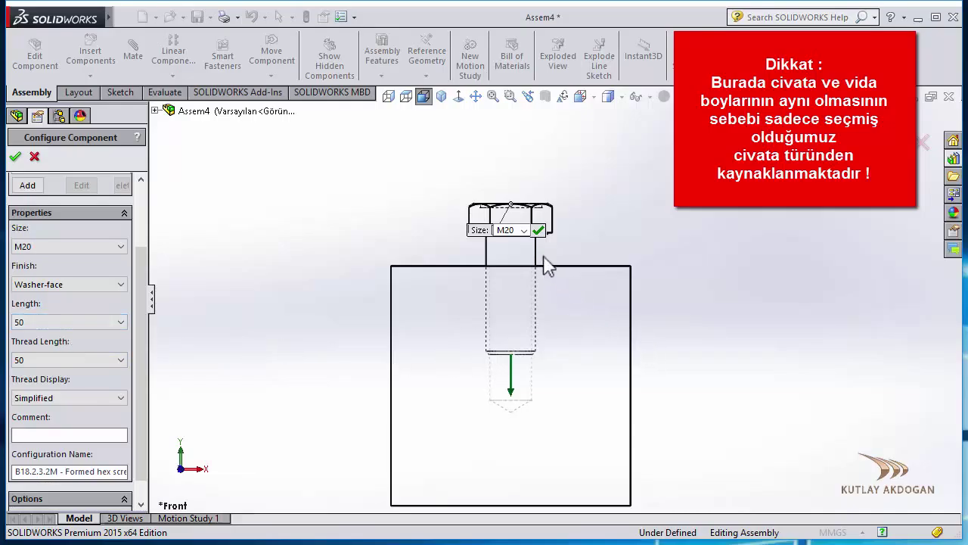
Move the size callout aside and try a 60 mm bolt length with 60 mm thread
left_click_drag(477, 230, 359, 213)
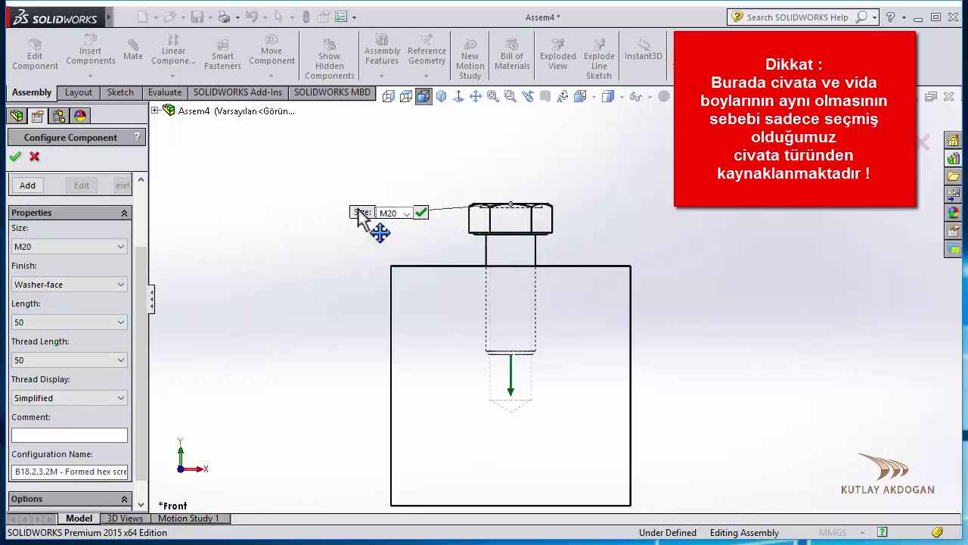
scroll(556, 265, "down", 7)
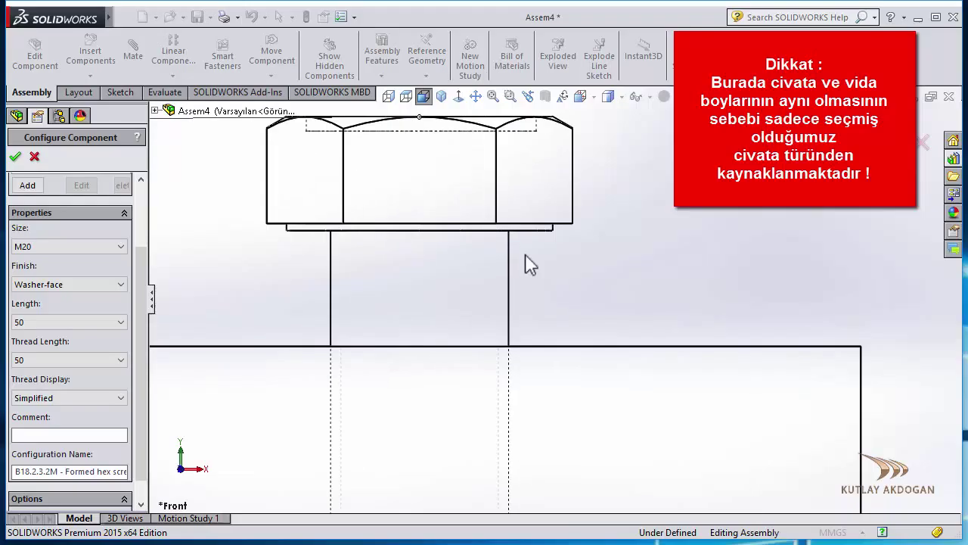
scroll(530, 264, "up", 5)
left_click(82, 324)
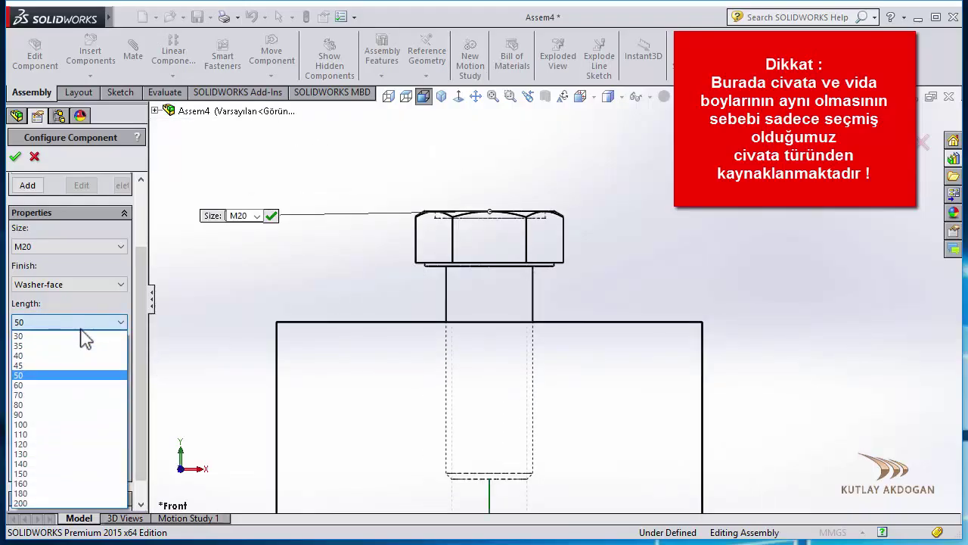
left_click(34, 384)
left_click(61, 362)
left_click(61, 363)
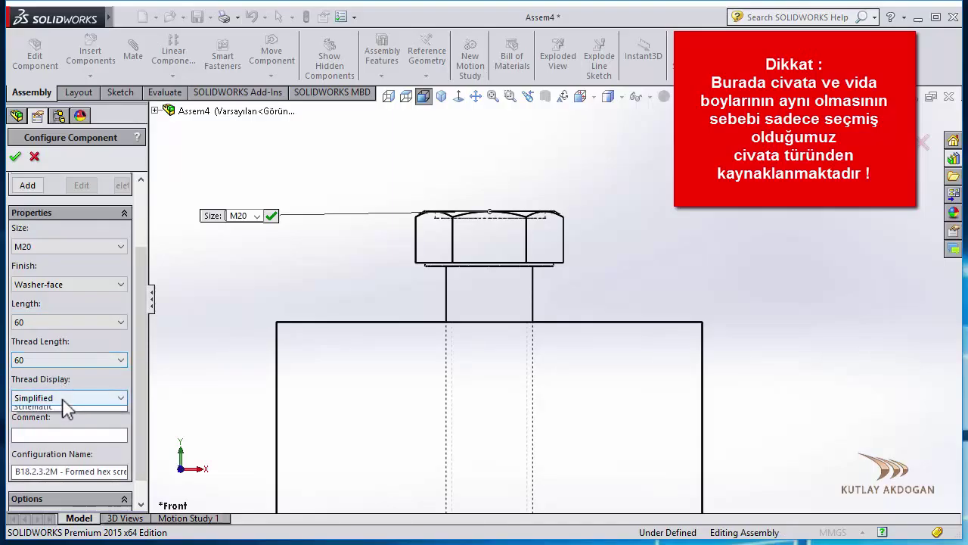
Keep Simplified thread display and set the bolt length back to 50
left_click(64, 398)
left_click(63, 400)
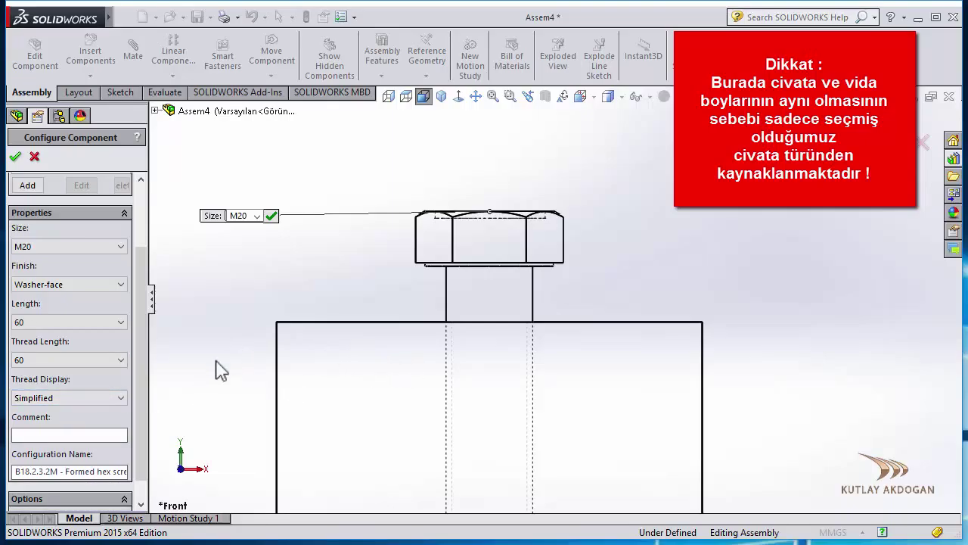
scroll(530, 370, "up", 2)
scroll(521, 425, "down", 2)
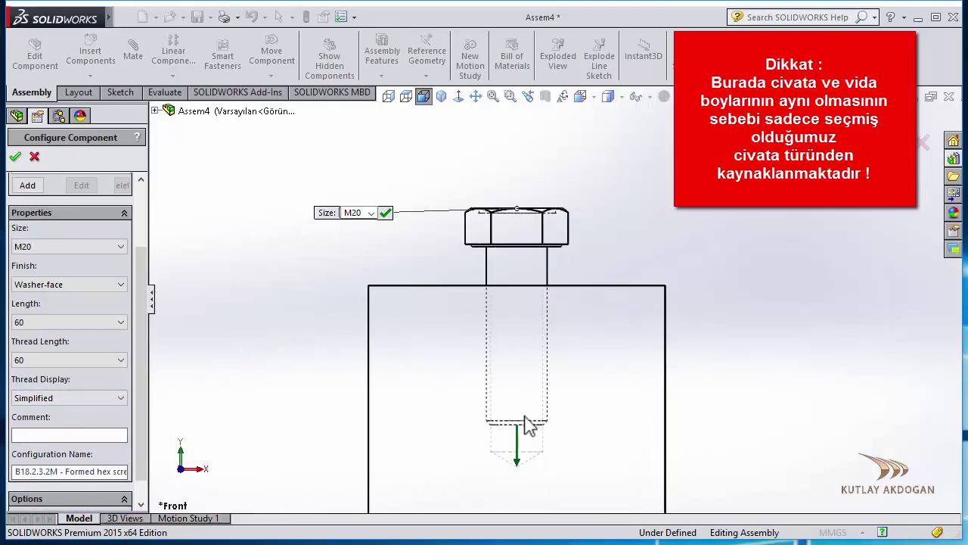
left_click(102, 323)
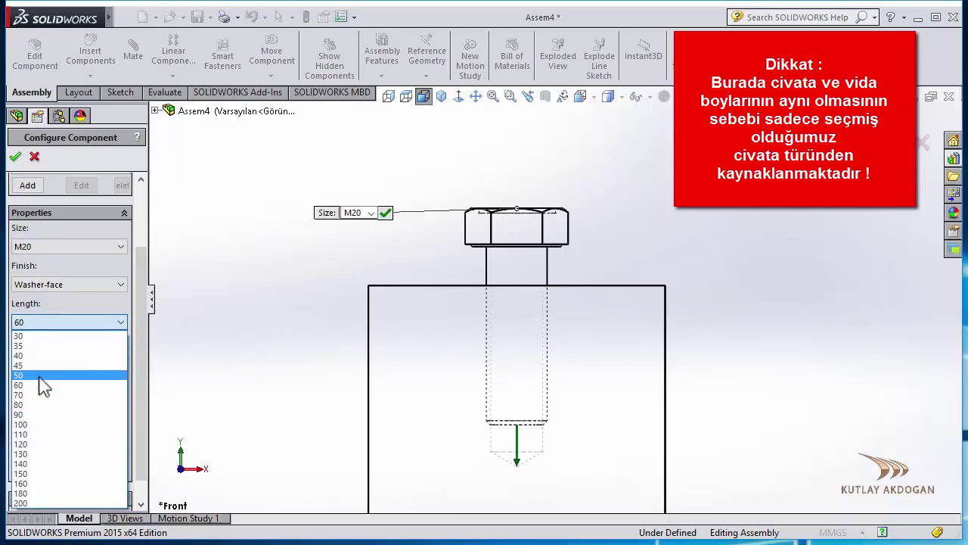
left_click(40, 376)
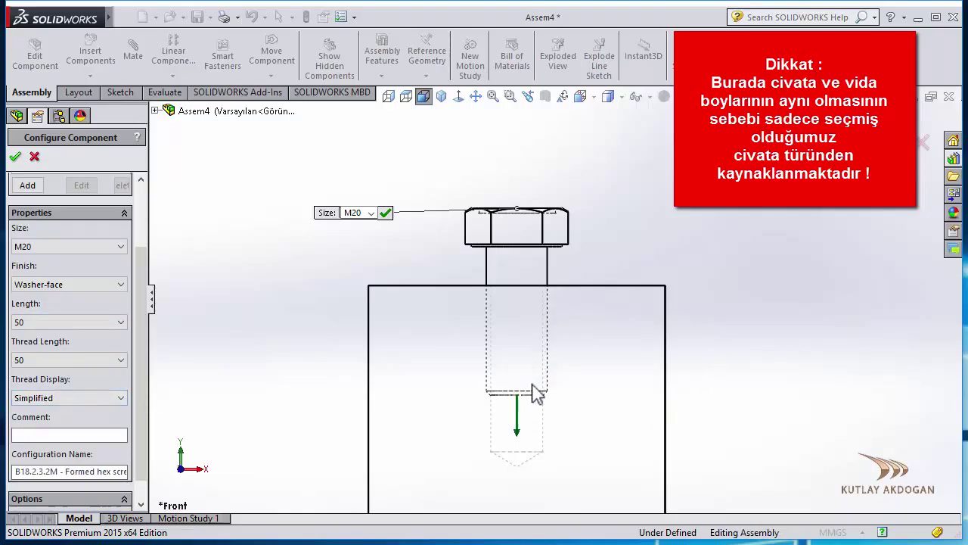
Switch the M20 bolt's thread display to Cosmetic and confirm its placement
left_click(56, 399)
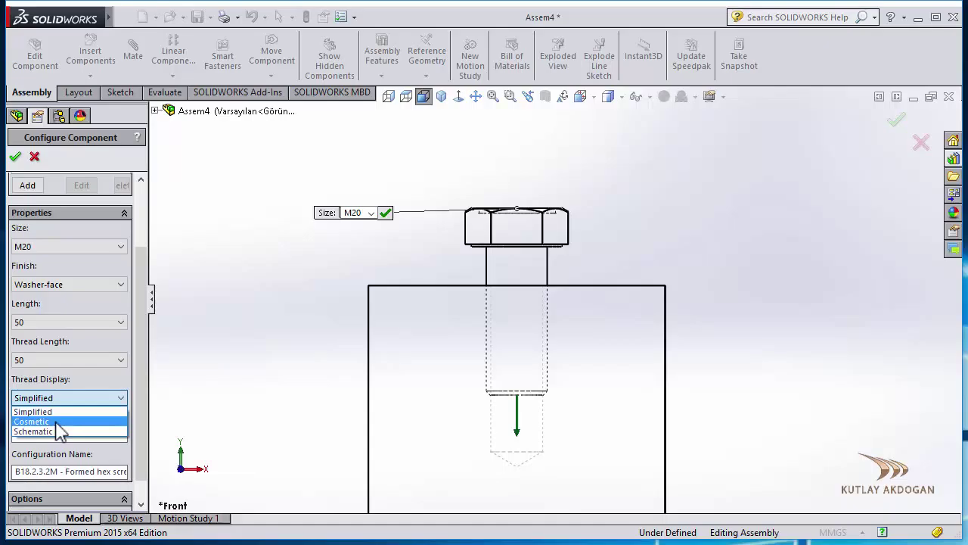
left_click(57, 424)
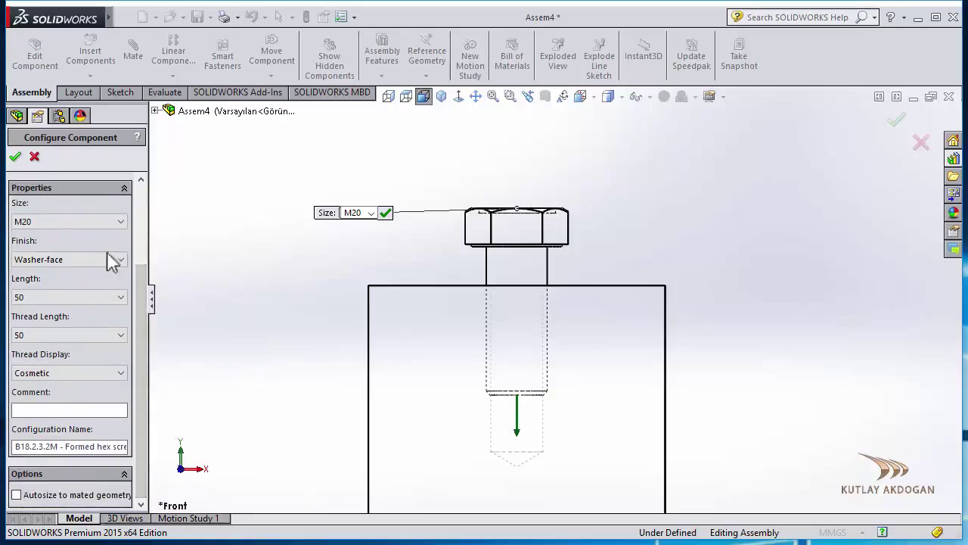
left_click(15, 157)
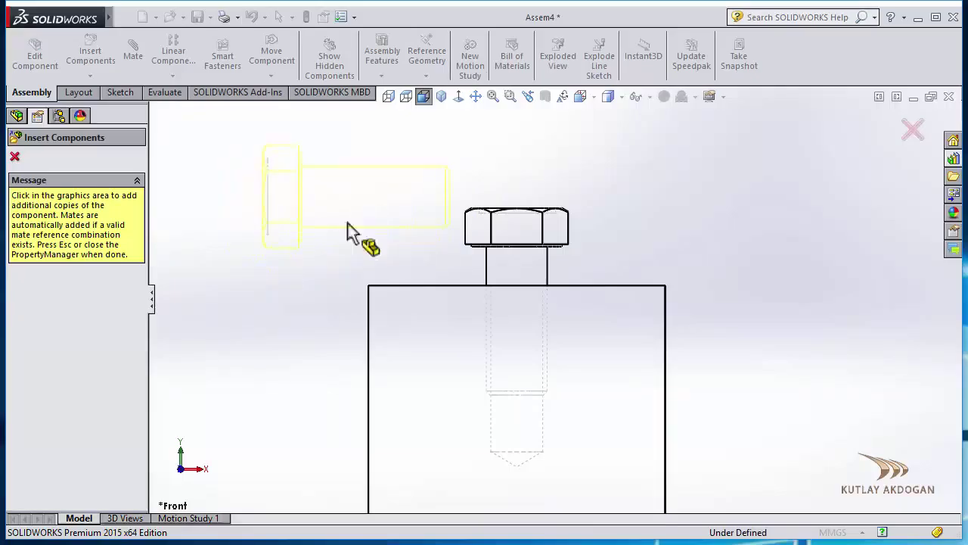
End bolt insertion and display the model as Shaded with Edges
key("Escape")
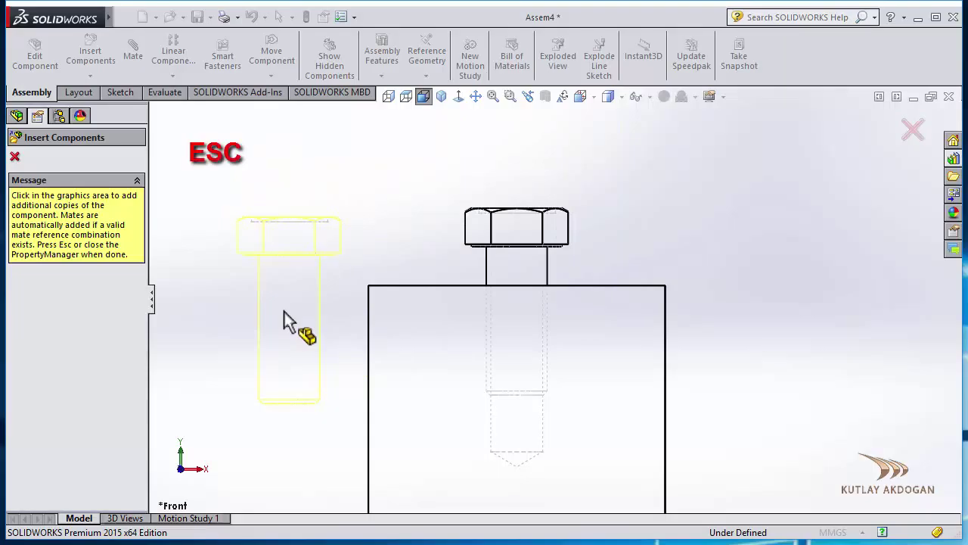
key("Escape")
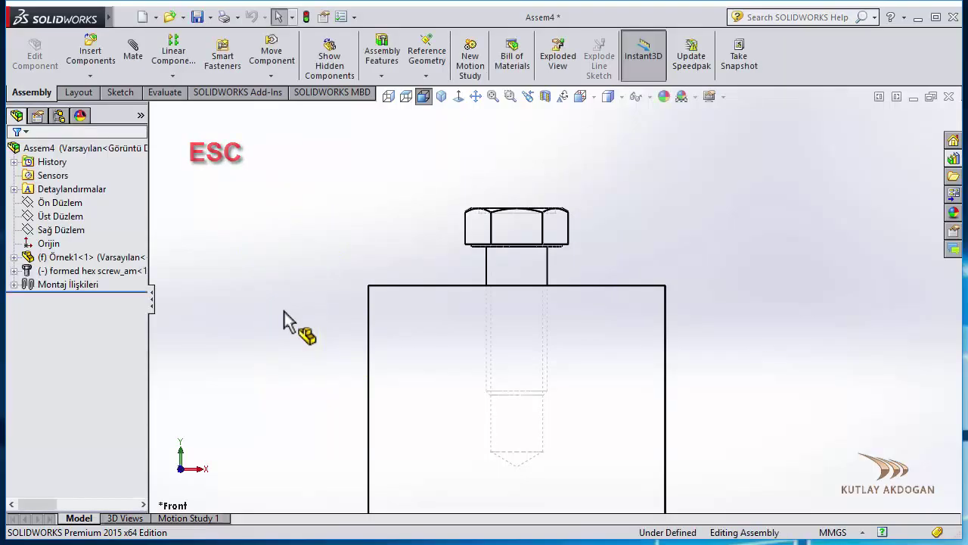
left_click(608, 97)
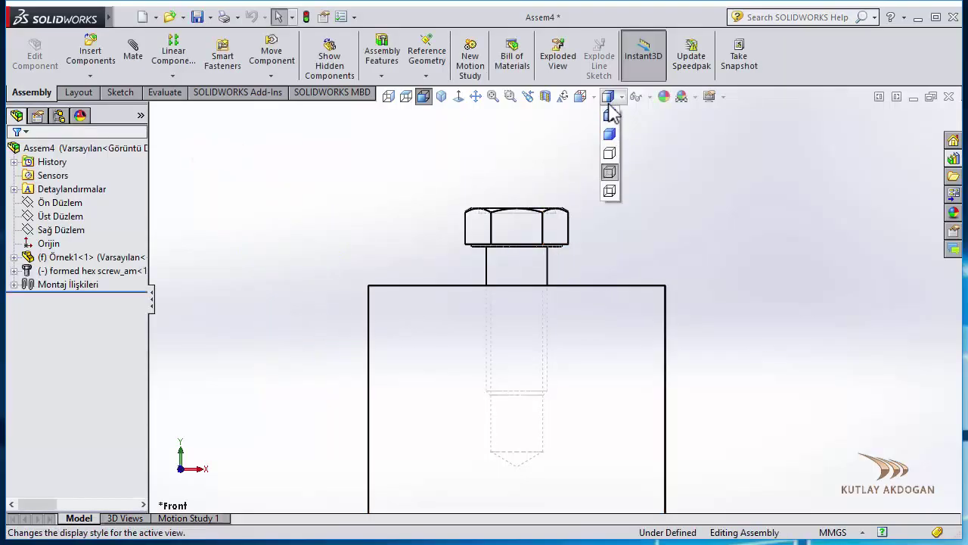
left_click(610, 133)
Orbit and zoom to an angled view of the bolt and the block's top
scroll(675, 298, "up", 3)
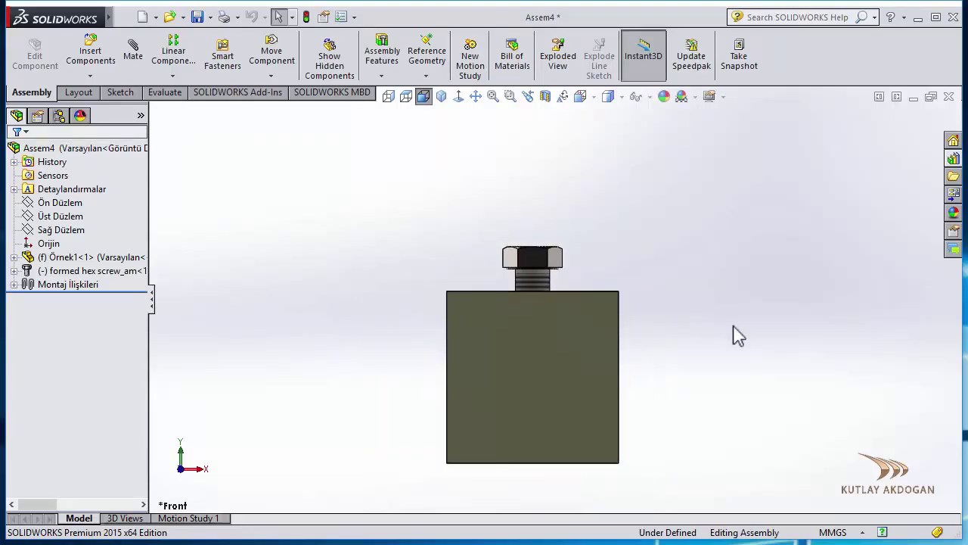
middle_click_drag(732, 335, 692, 378)
scroll(548, 307, "down", 3)
scroll(547, 306, "down", 4)
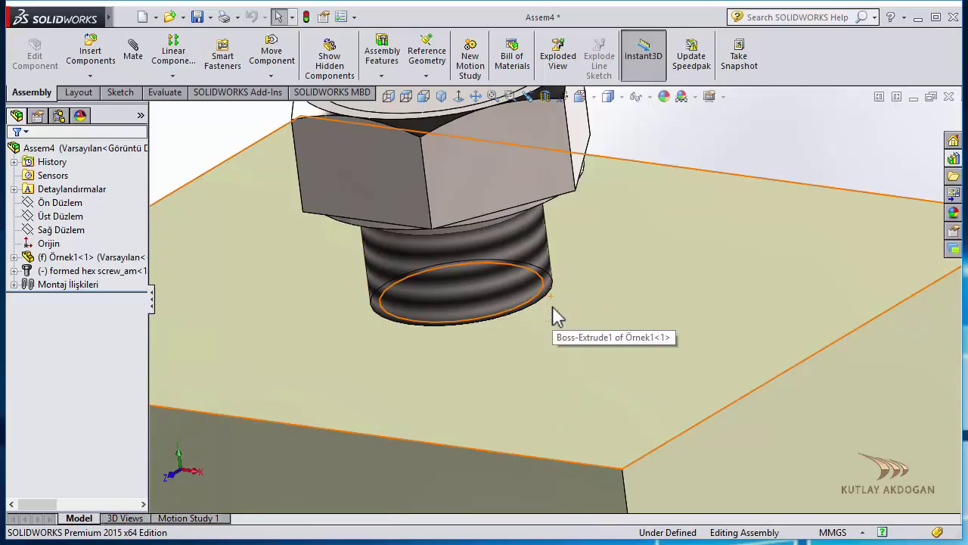
scroll(553, 308, "up", 3)
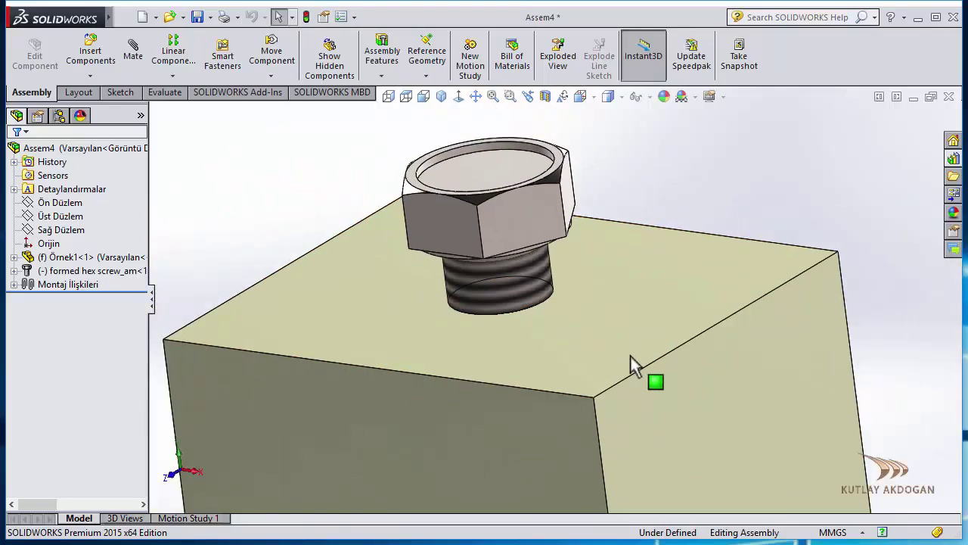
scroll(632, 363, "up", 4)
middle_click_drag(635, 361, 662, 327)
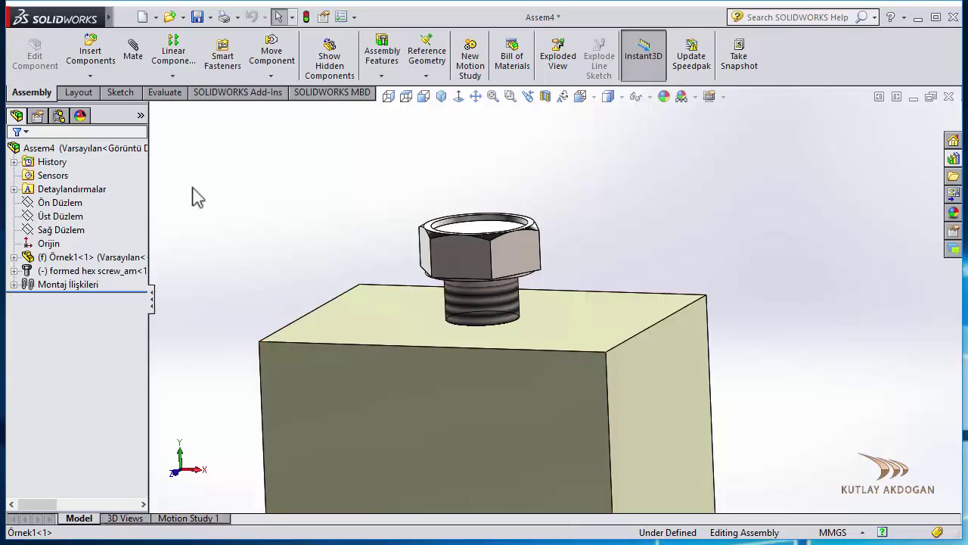
Mate the bolt head's underside coincident with the block's top face, then view isometric
left_click(140, 56)
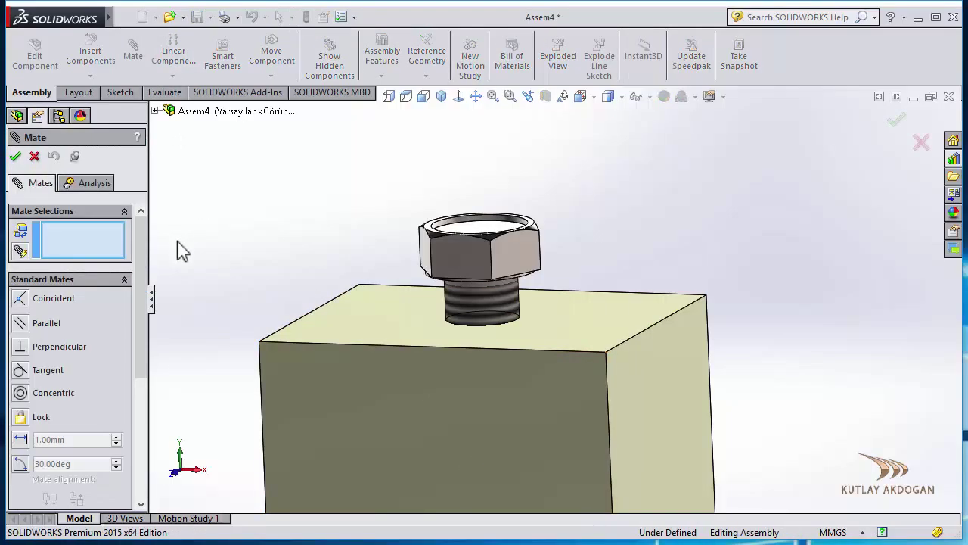
middle_click_drag(582, 334, 625, 340)
left_click(580, 328)
scroll(580, 320, "down", 5)
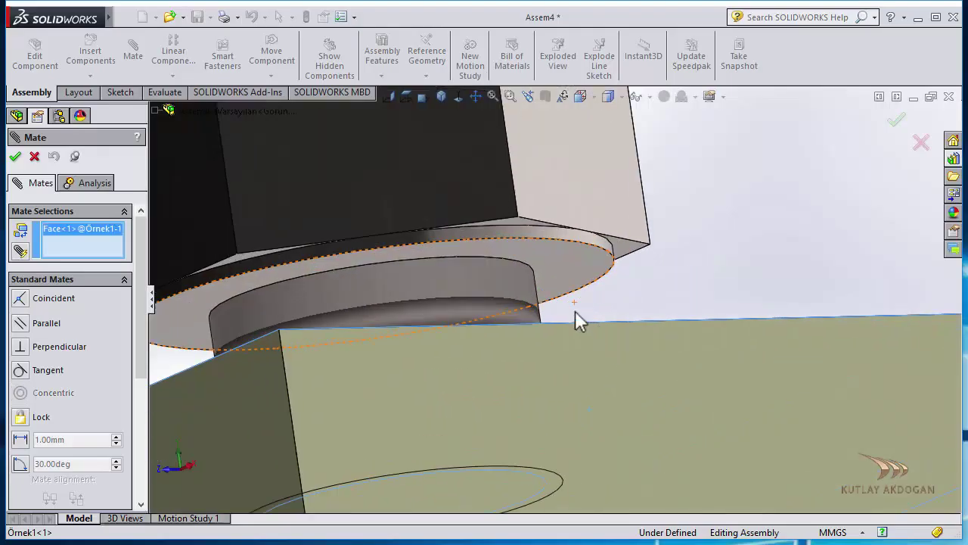
left_click(572, 278)
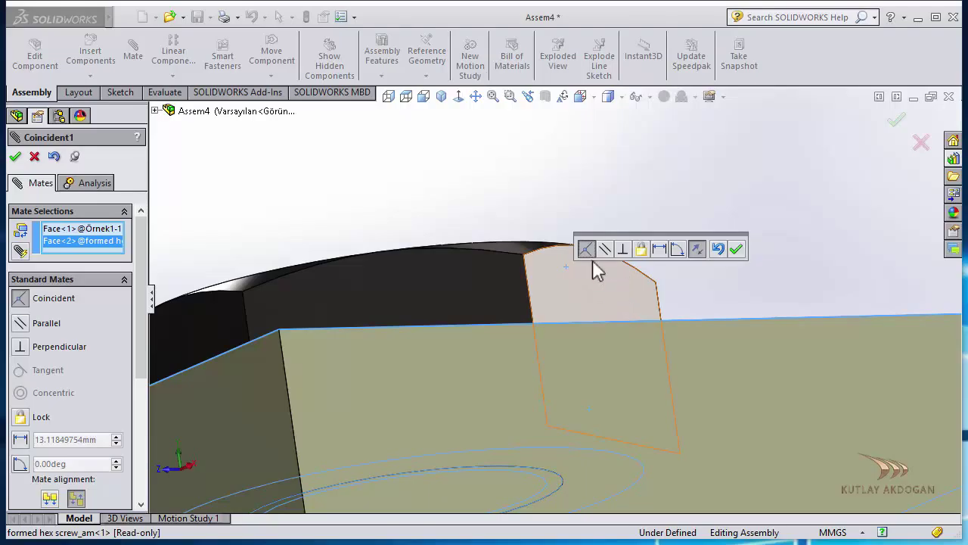
left_click(738, 249)
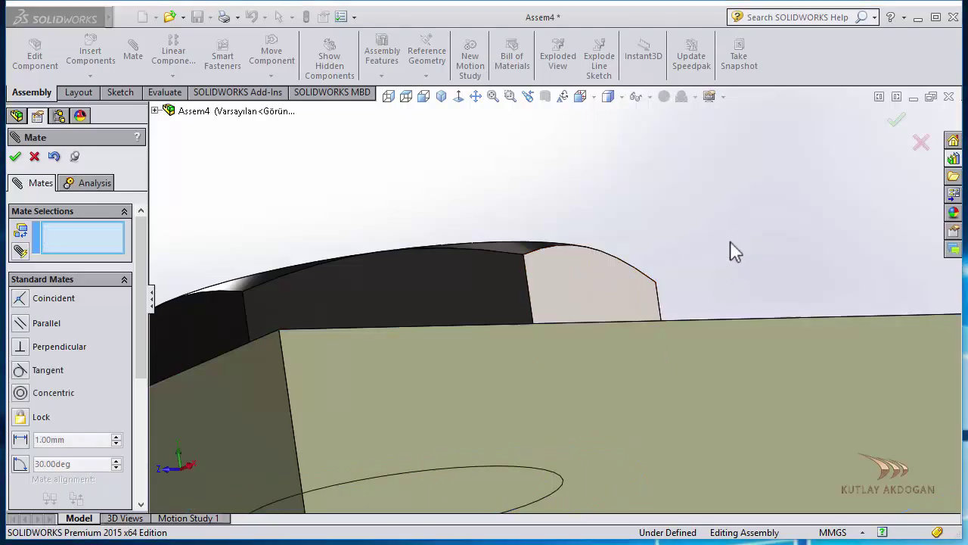
left_click(15, 157)
left_click(442, 97)
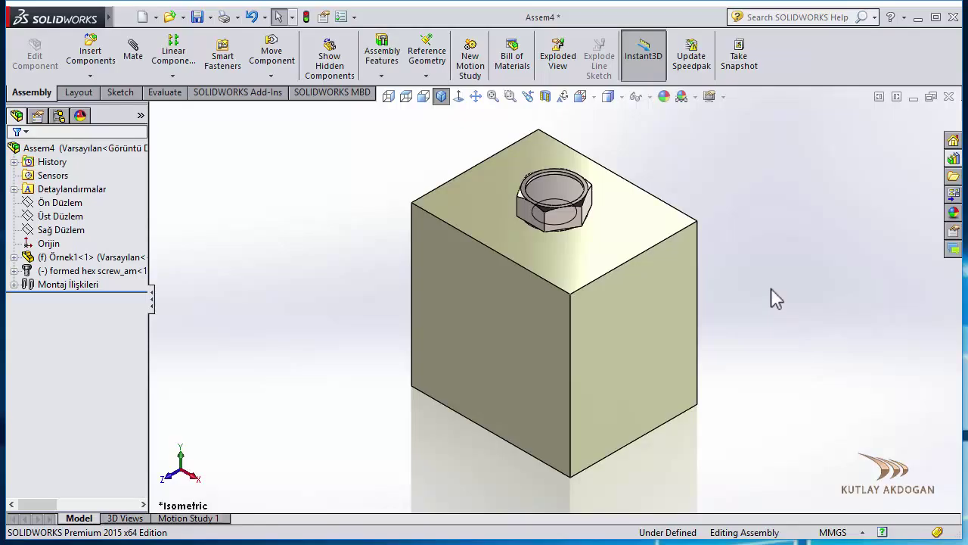
left_click(544, 97)
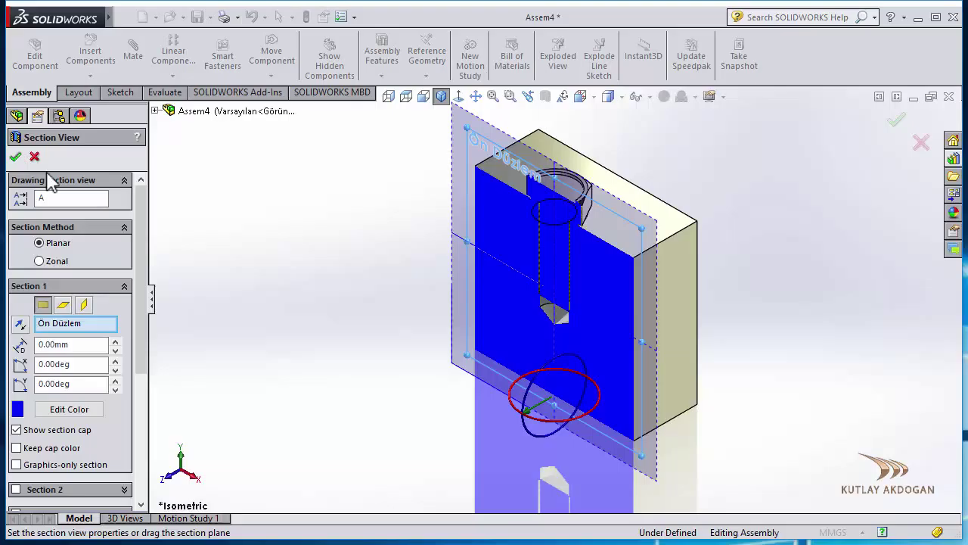
left_click(15, 157)
middle_click_drag(255, 346, 268, 317)
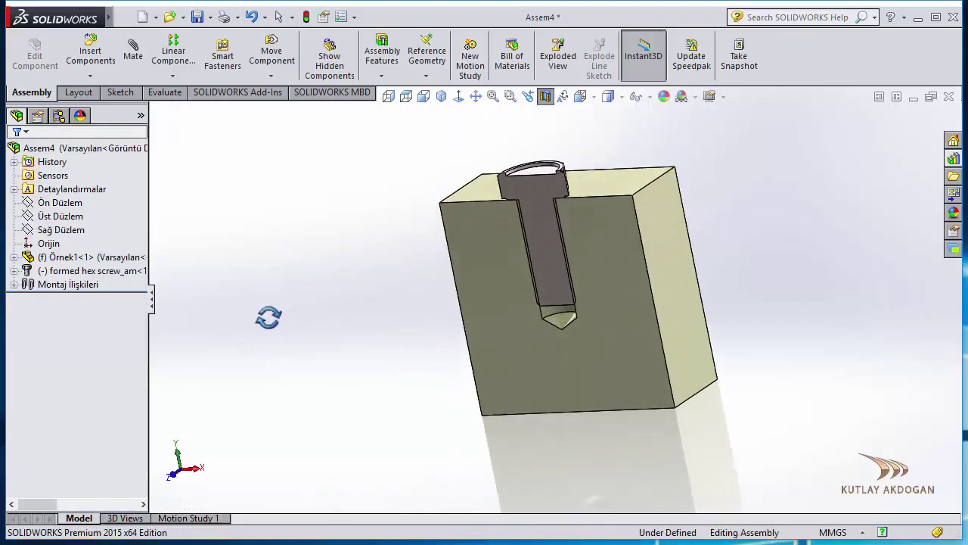
scroll(547, 321, "down", 3)
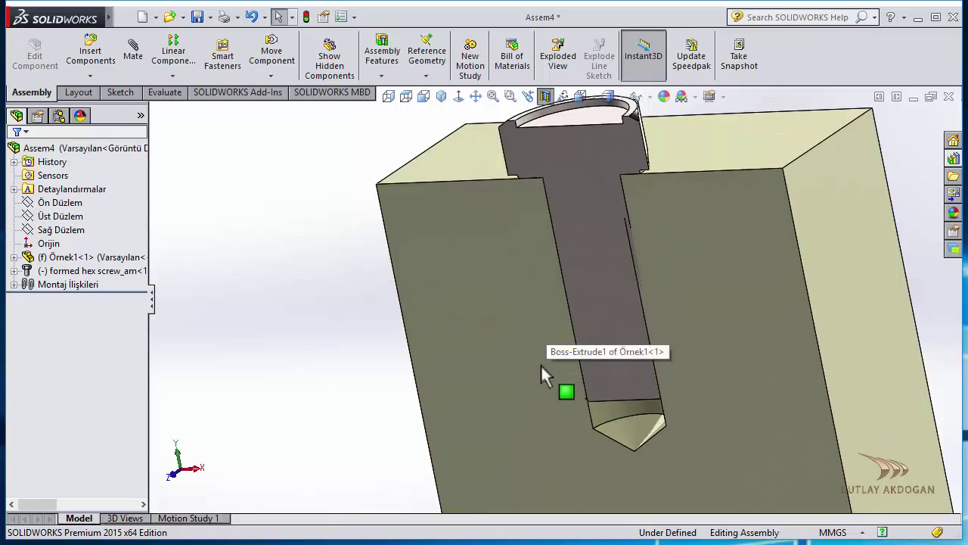
middle_click_drag(459, 371, 474, 348)
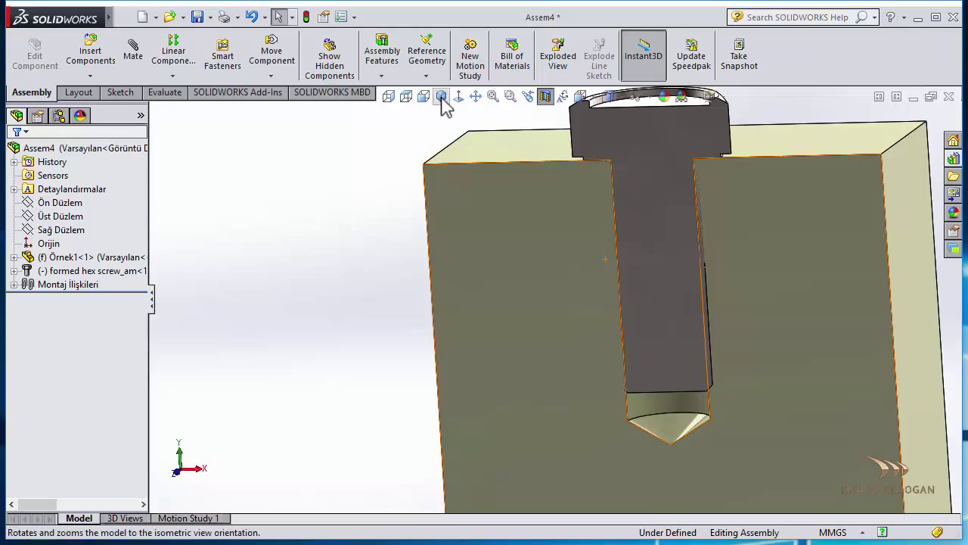
scroll(758, 248, "down", 2)
scroll(703, 333, "up", 2)
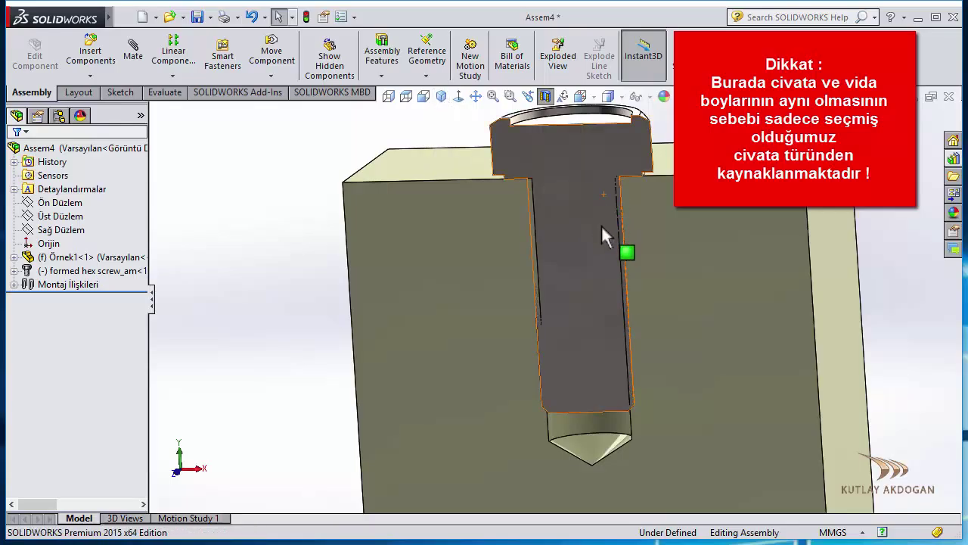
left_click(443, 97)
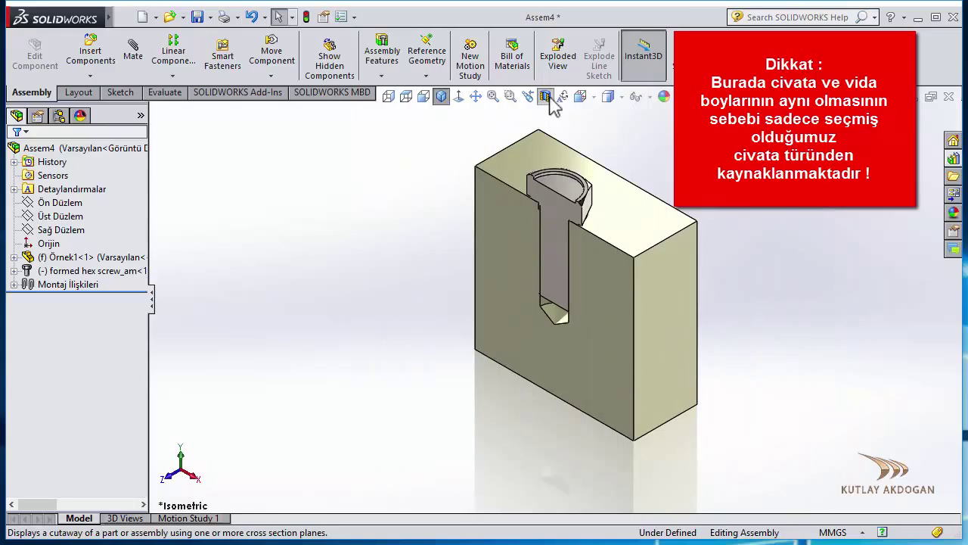
left_click(546, 97)
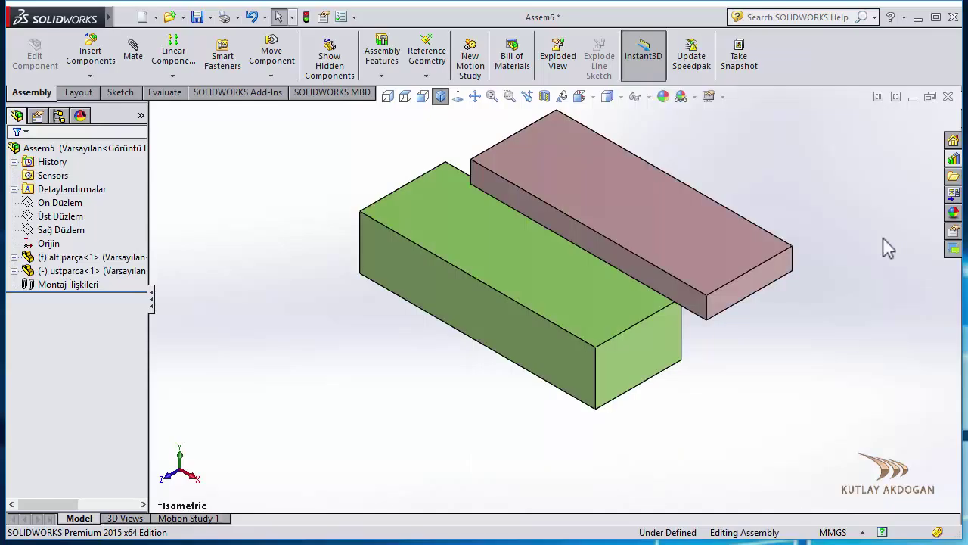
Drag the pink ustparça plate clear of the green alt parça block in Assem5
left_click_drag(568, 307, 556, 313)
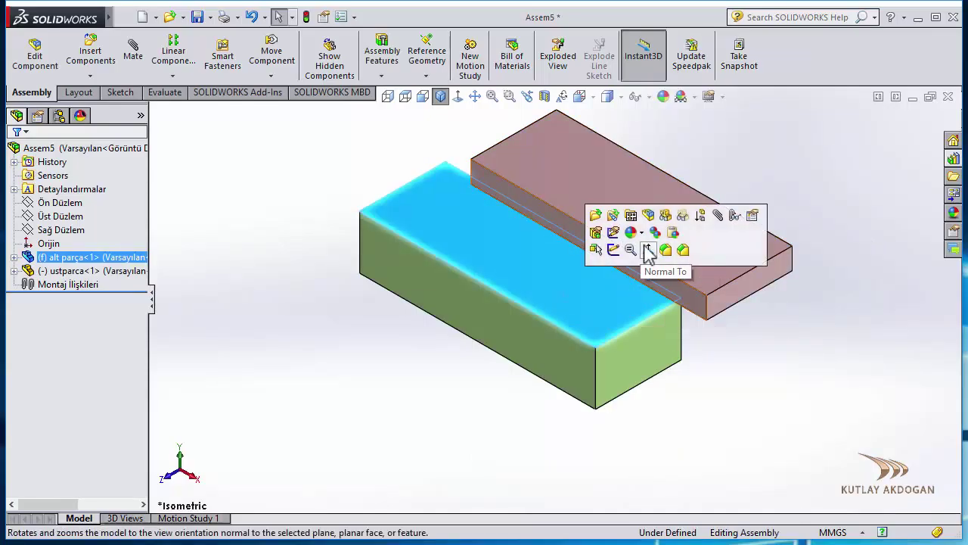
left_click_drag(612, 184, 676, 224)
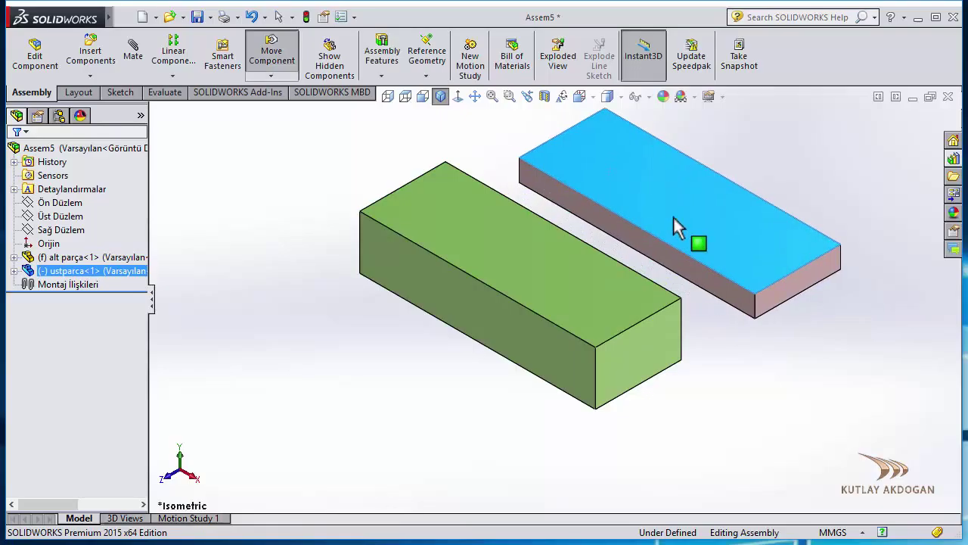
left_click(746, 334)
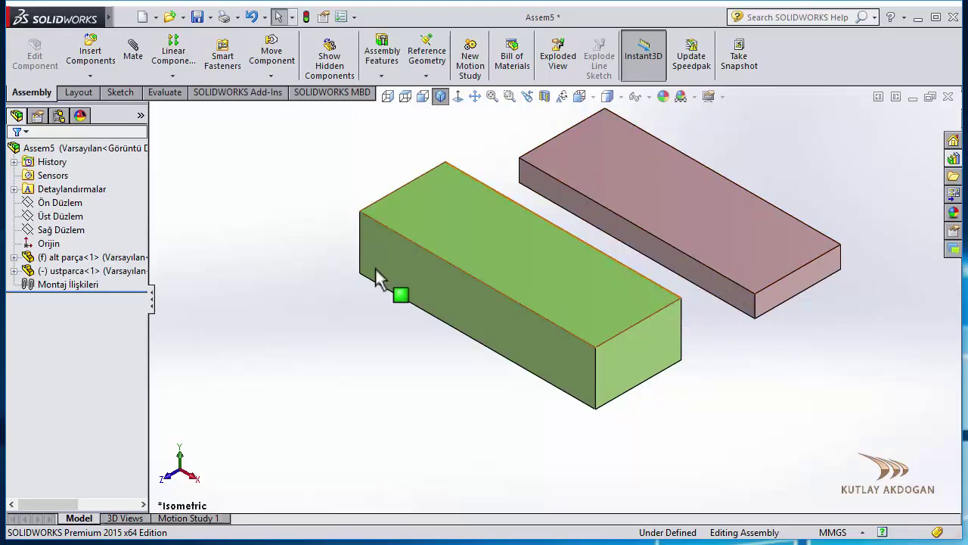
Mate the green block's top face coincident with the pink block's face
left_click(132, 47)
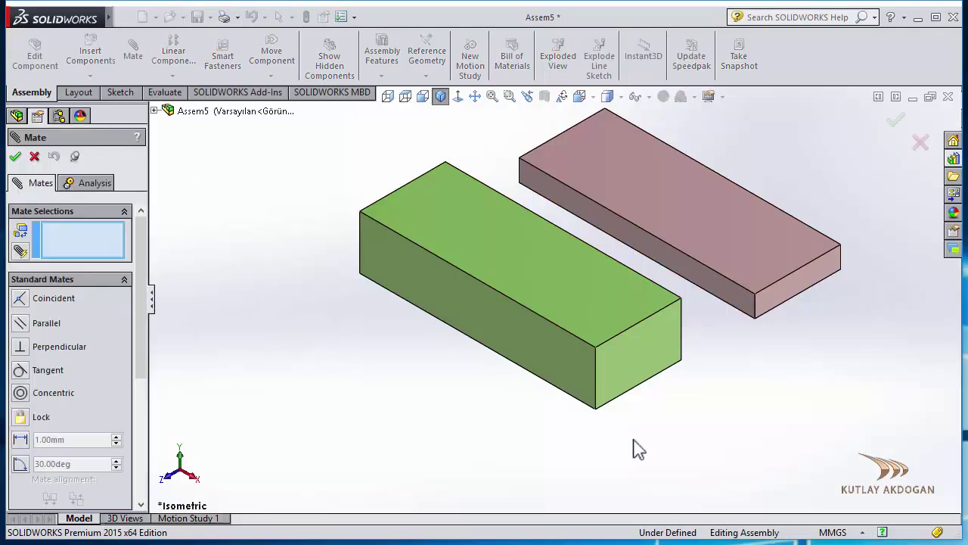
left_click(560, 305)
middle_click_drag(701, 416, 712, 287)
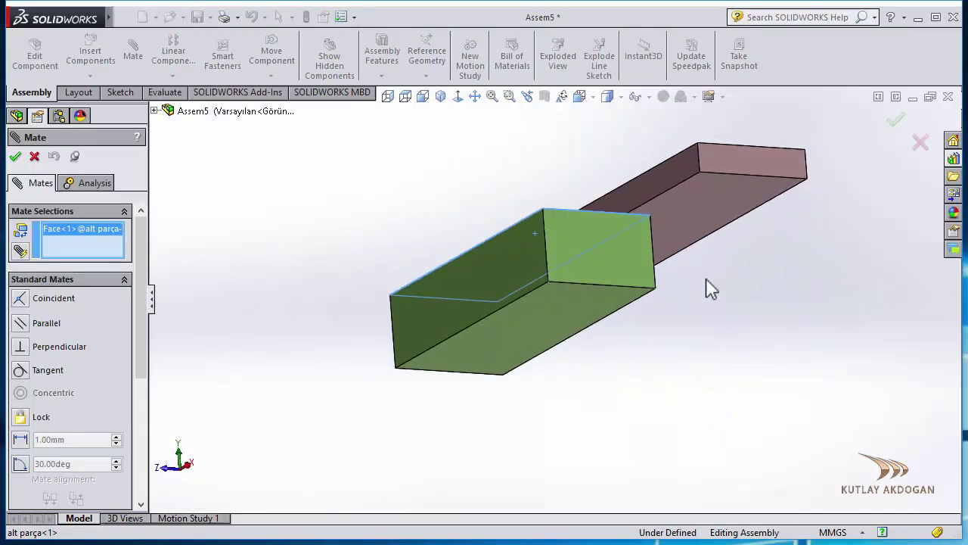
left_click(714, 210)
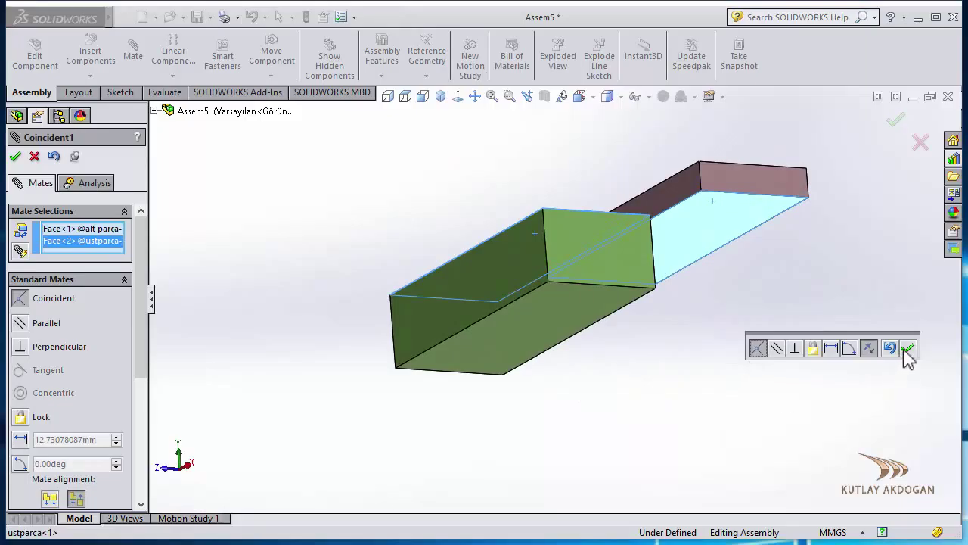
left_click(908, 348)
Make a pink block corner coincident with the matching green block corner
middle_click_drag(783, 335, 746, 335)
scroll(720, 295, "down", 5)
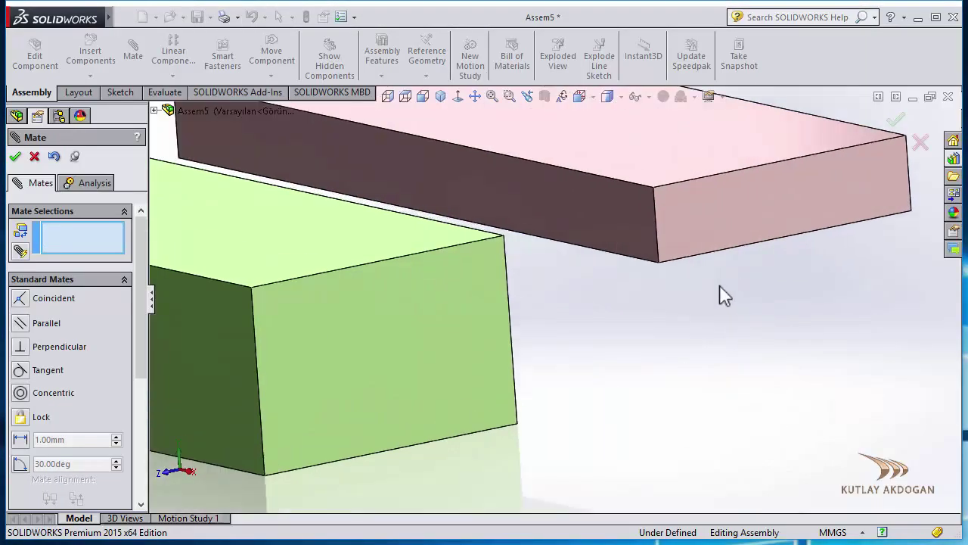
left_click(660, 264)
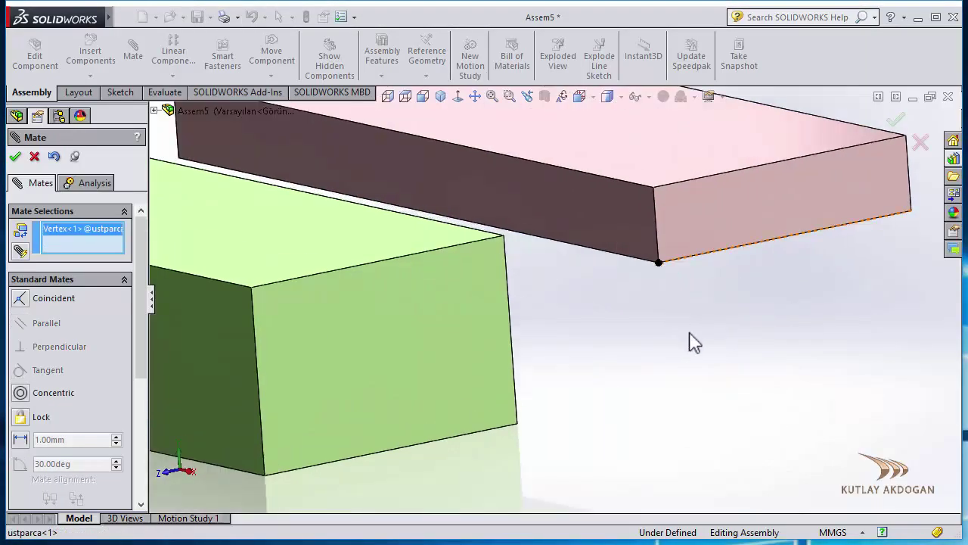
scroll(555, 298, "up", 2)
left_click(345, 292)
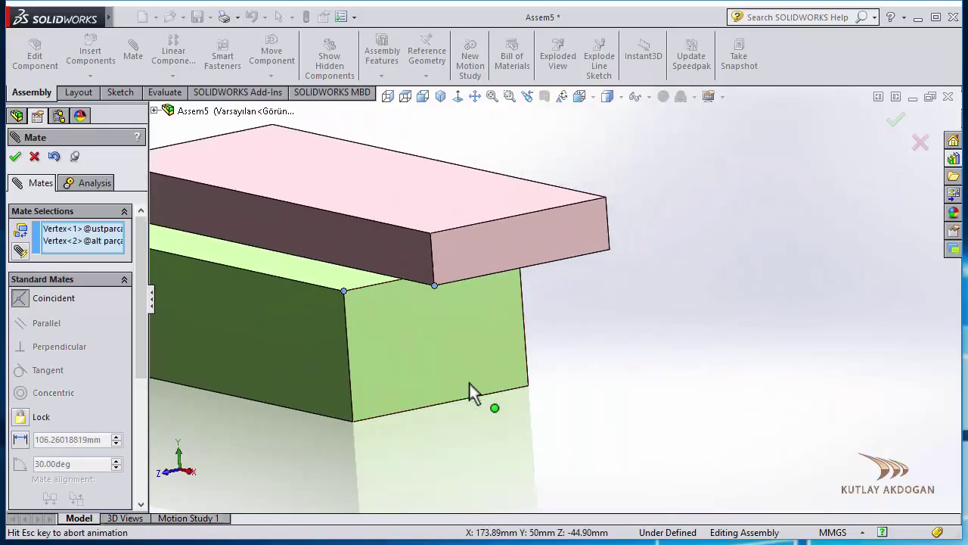
left_click(451, 407)
Add a second corner coincident mate, exit Mate, and show the assembly isometric
scroll(605, 439, "up", 3)
middle_click_drag(606, 438, 481, 432)
left_click_drag(476, 275, 560, 253)
scroll(275, 270, "down", 4)
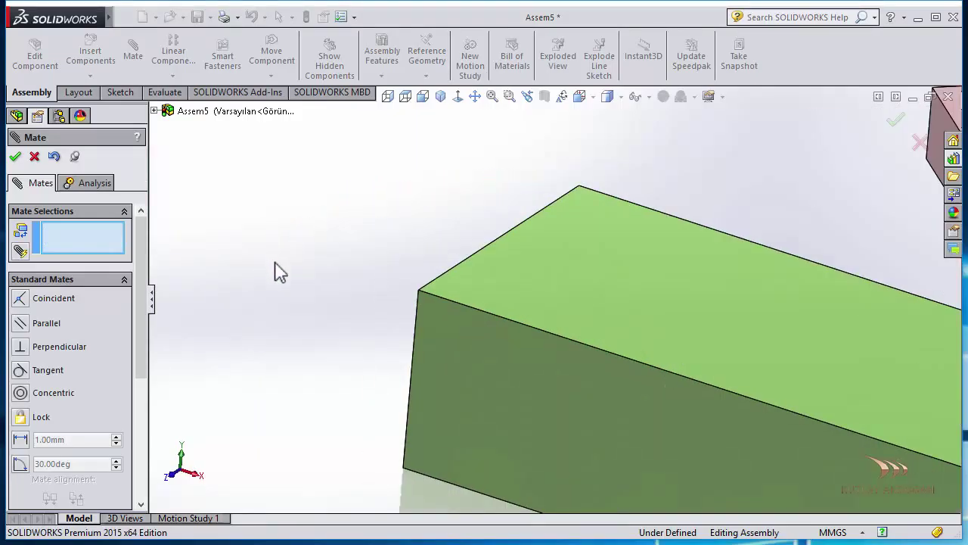
left_click(418, 291)
scroll(324, 346, "up", 5)
middle_click_drag(360, 350, 478, 370)
scroll(640, 310, "down", 5)
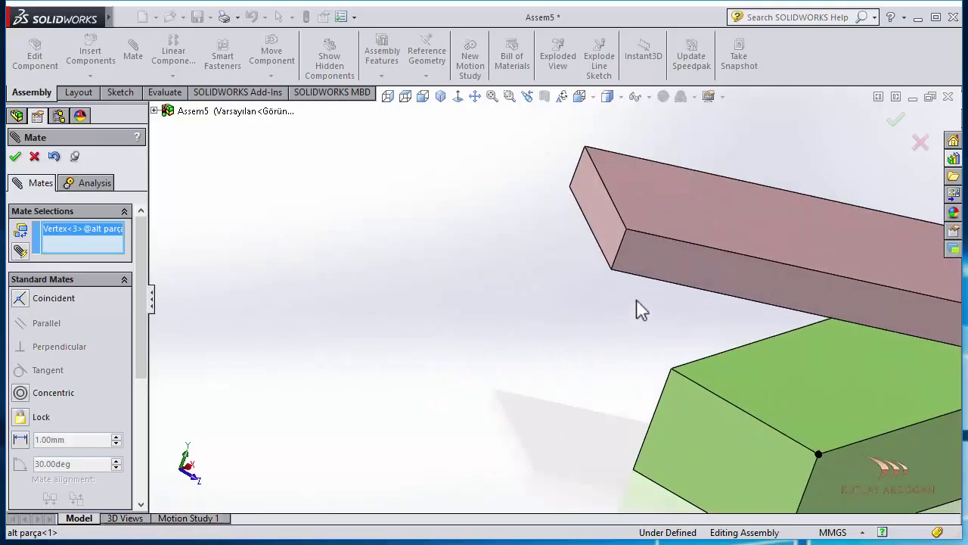
left_click(612, 270)
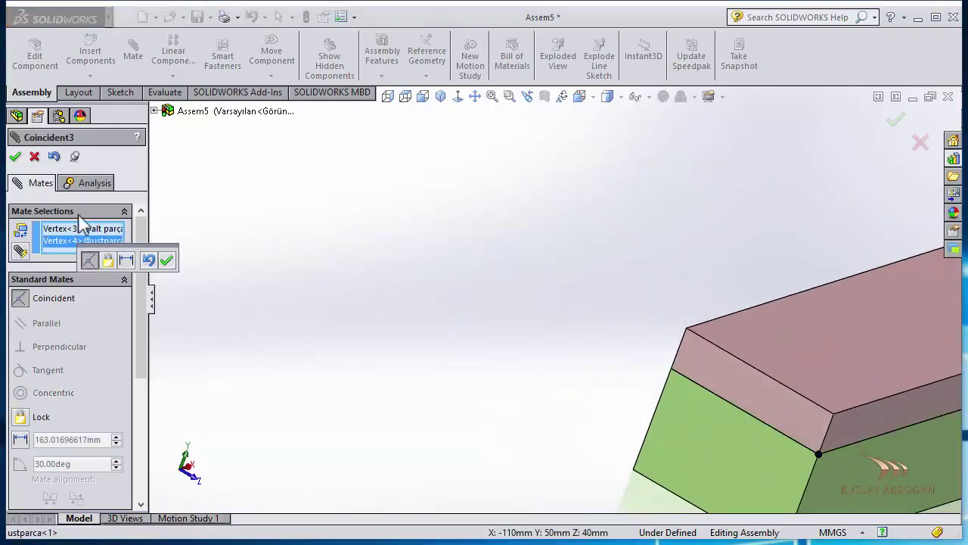
left_click(166, 260)
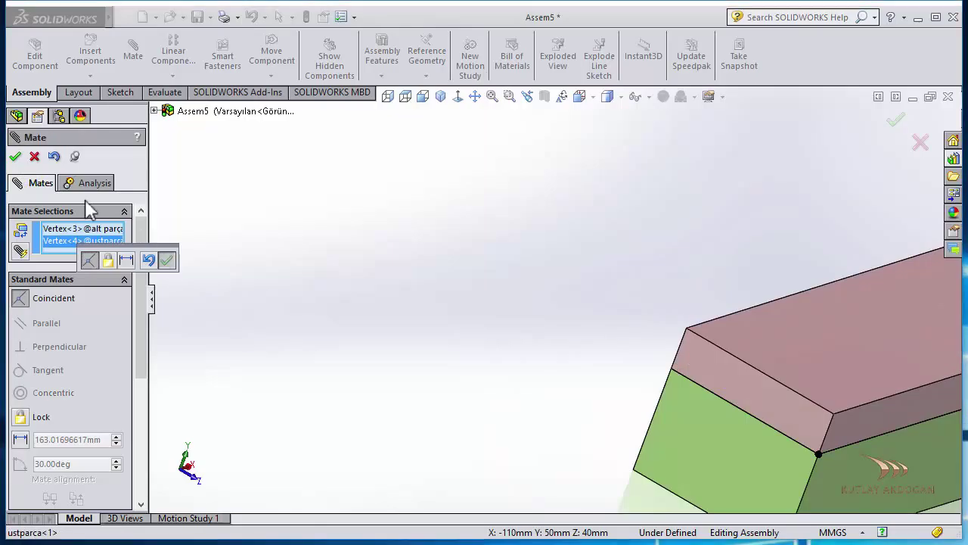
key("Escape")
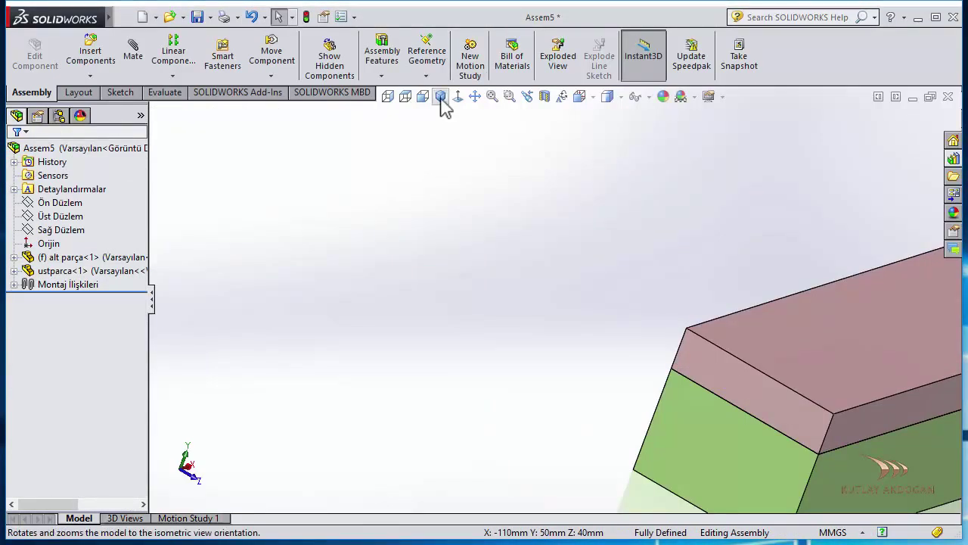
left_click(441, 96)
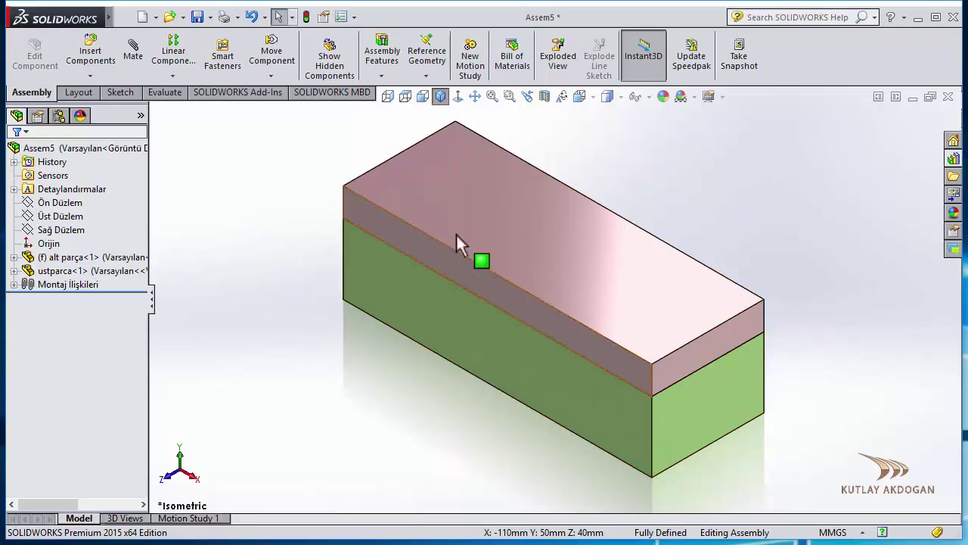
Open the Assembly Features dropdown listing Hole Wizard, Simple Hole and Extruded Cut
left_click(388, 66)
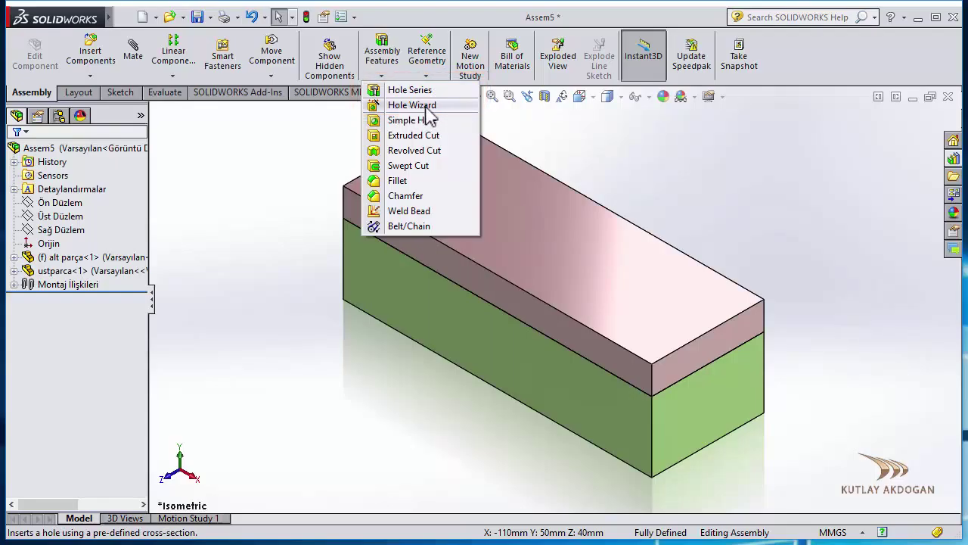
In Hole Wizard, set a Dowel hole, Ø16.0, Through All, then go to Positions
left_click(427, 107)
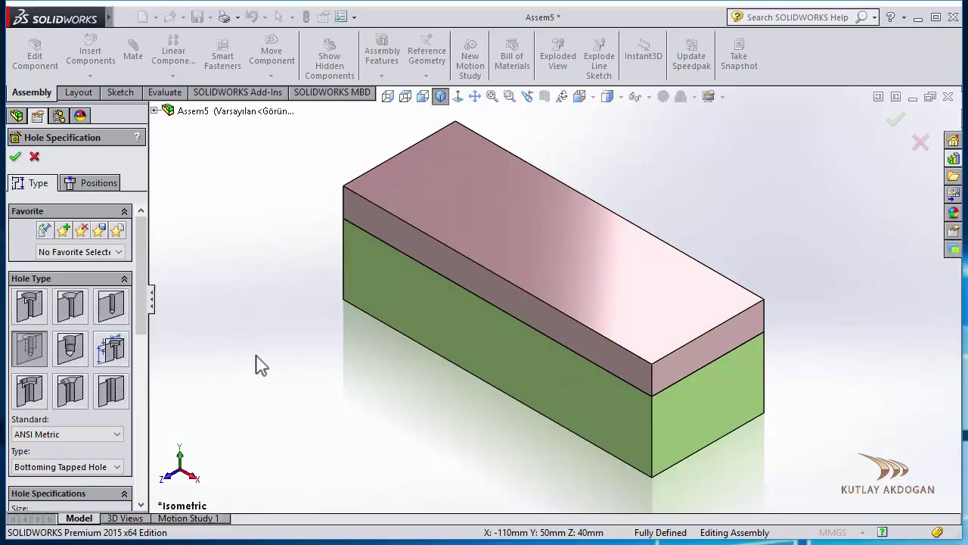
left_click(121, 314)
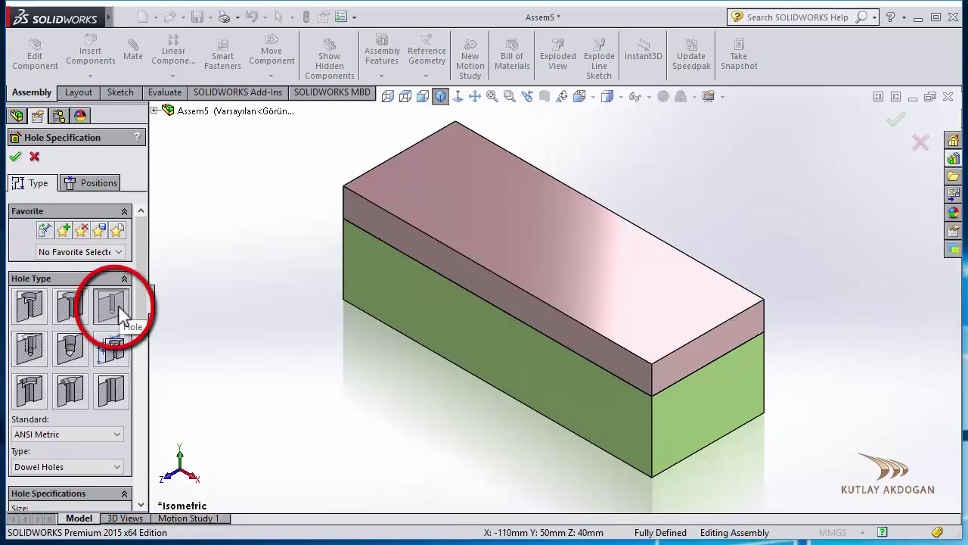
left_click_drag(142, 282, 125, 310)
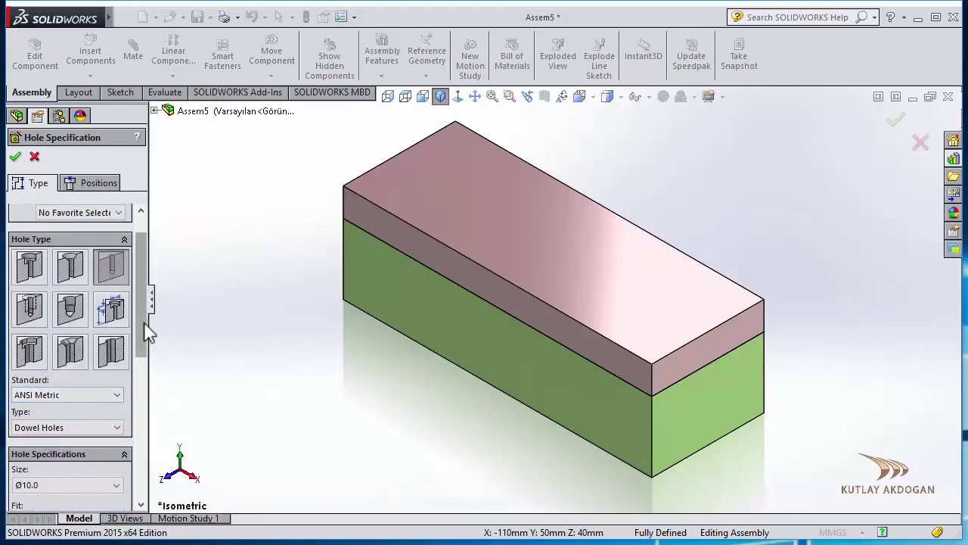
scroll(143, 378, "down", 7)
left_click(73, 317)
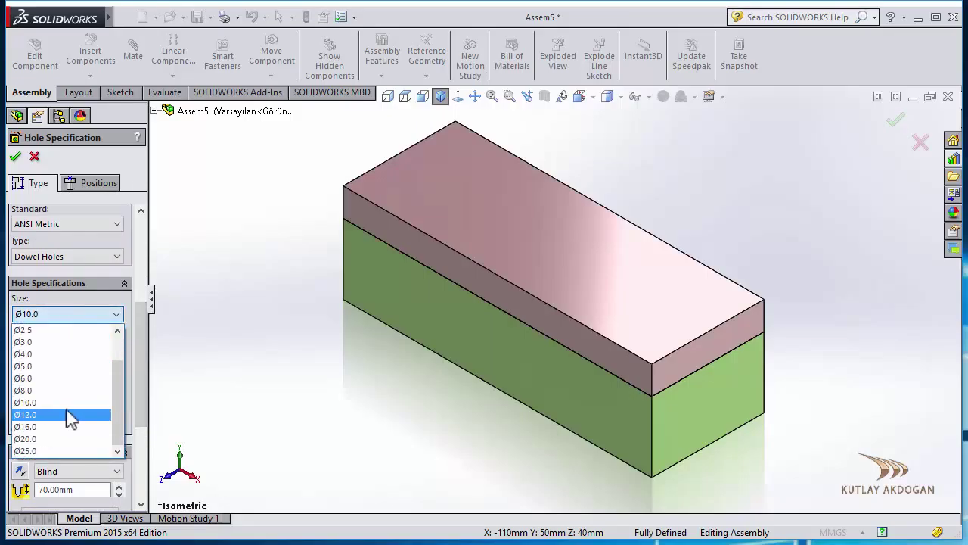
left_click(27, 427)
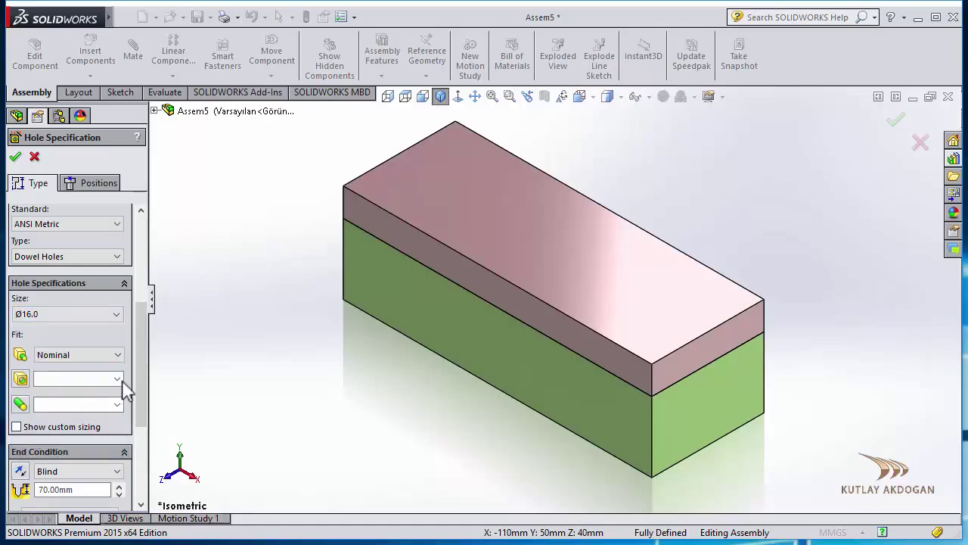
left_click_drag(143, 346, 130, 392)
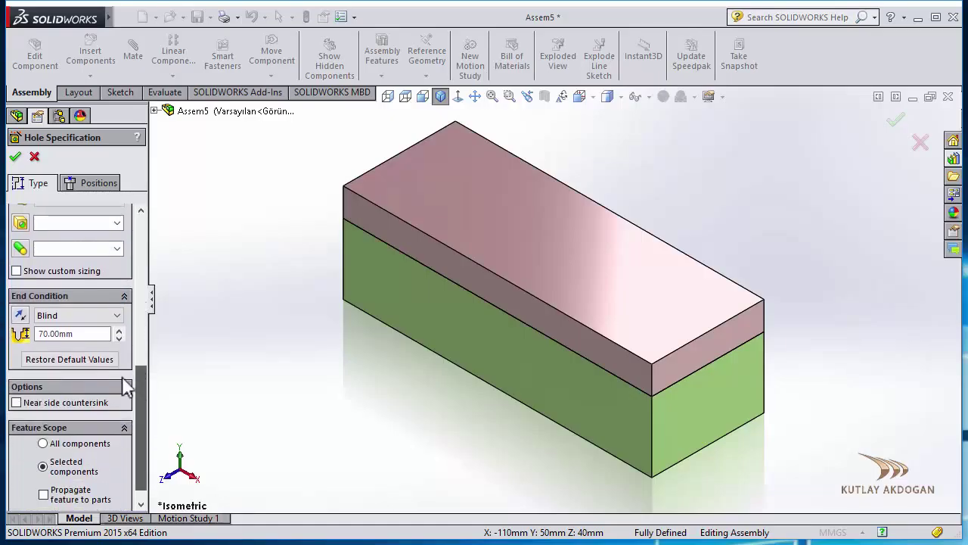
left_click(69, 319)
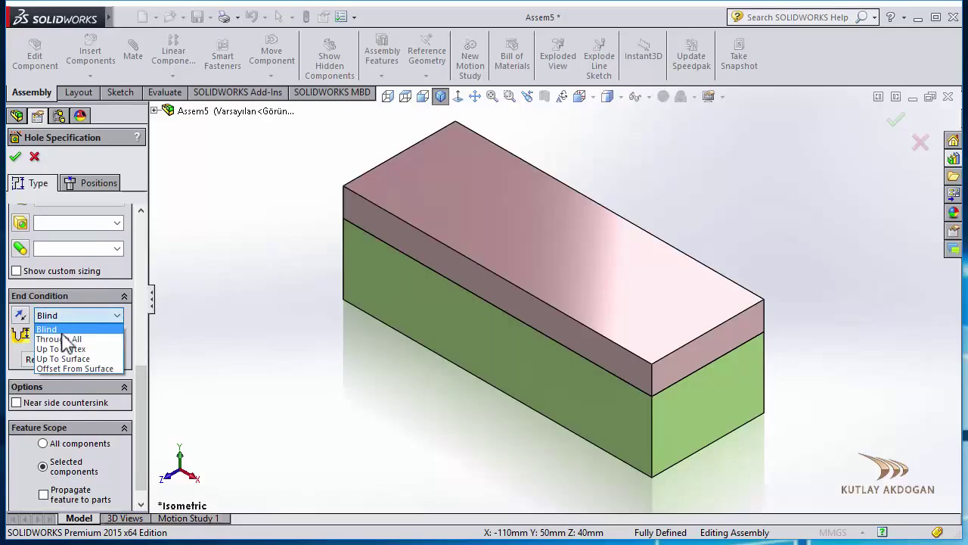
left_click(71, 339)
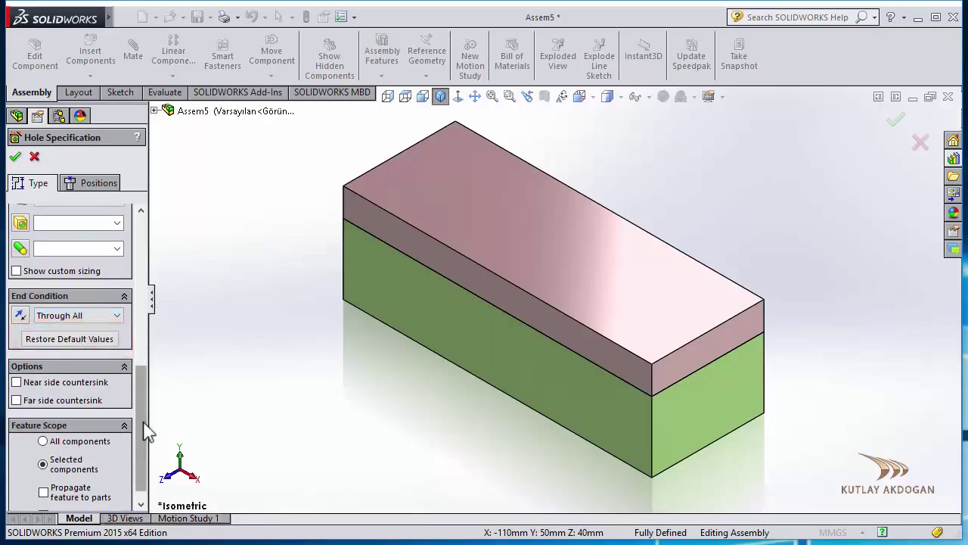
left_click(102, 186)
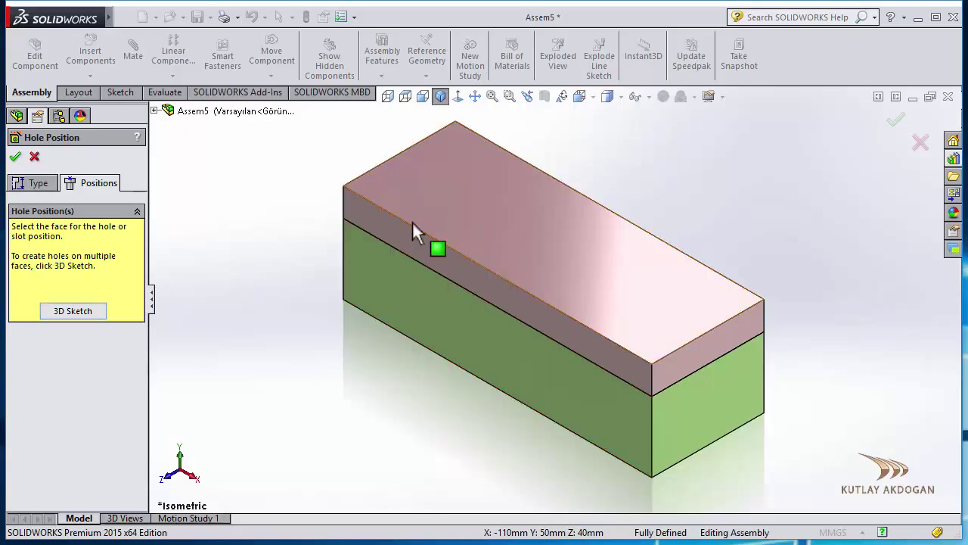
Place the Ø16.0 dowel hole at the origin on the pink block's top face and confirm
left_click(550, 236)
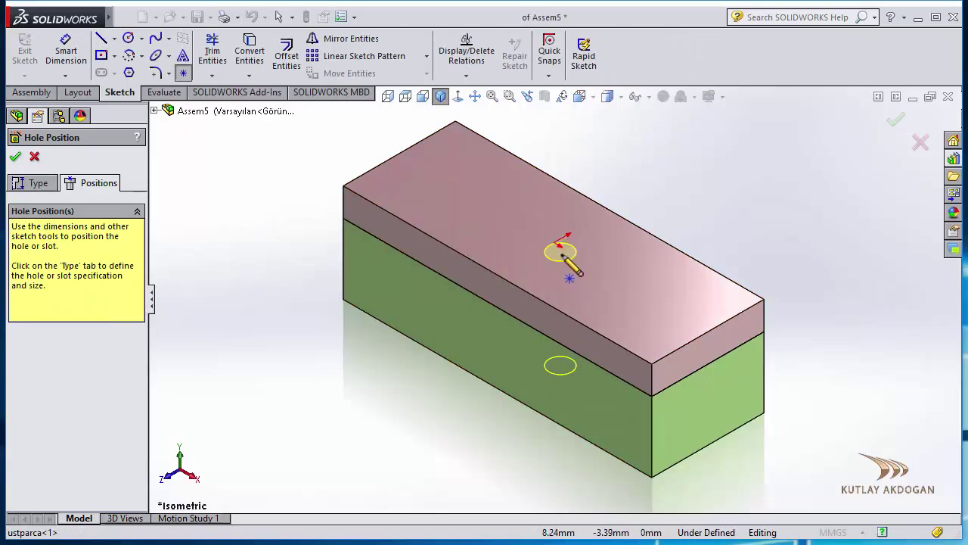
scroll(564, 263, "down", 5)
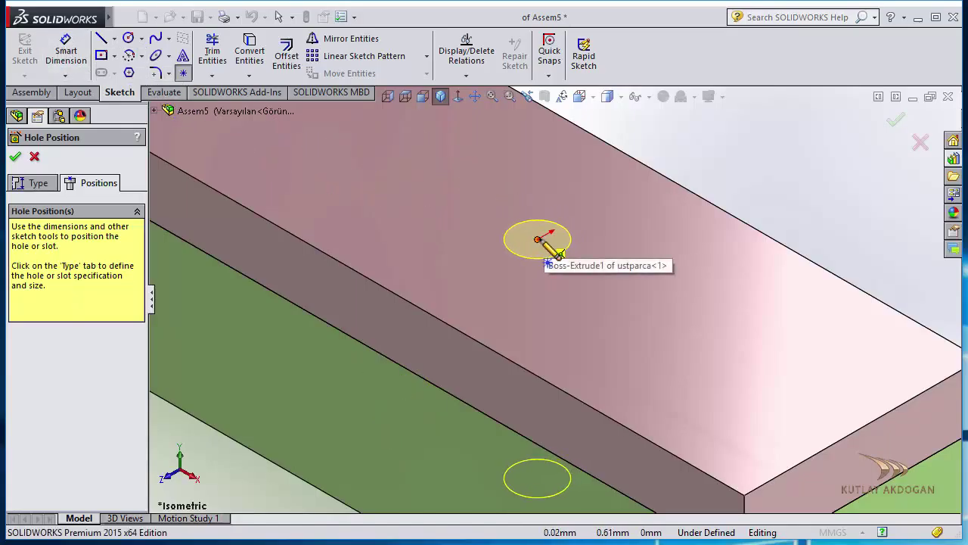
left_click(537, 241)
scroll(539, 241, "up", 5)
scroll(540, 240, "up", 2)
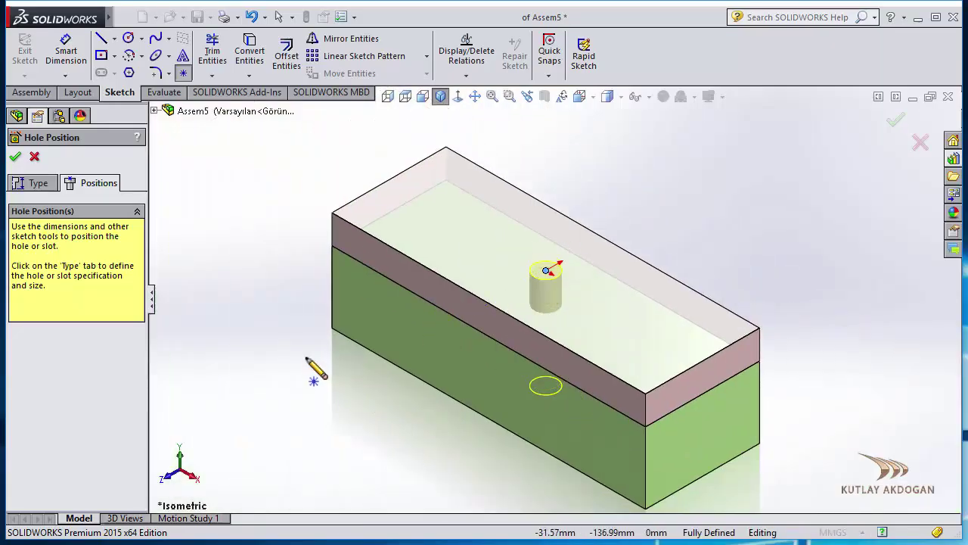
key("Escape")
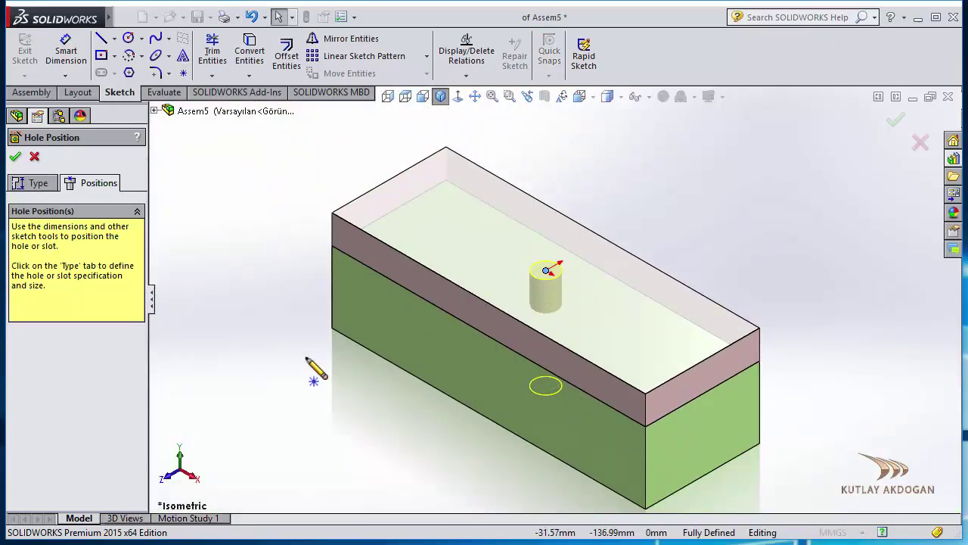
middle_click_drag(361, 439, 383, 389)
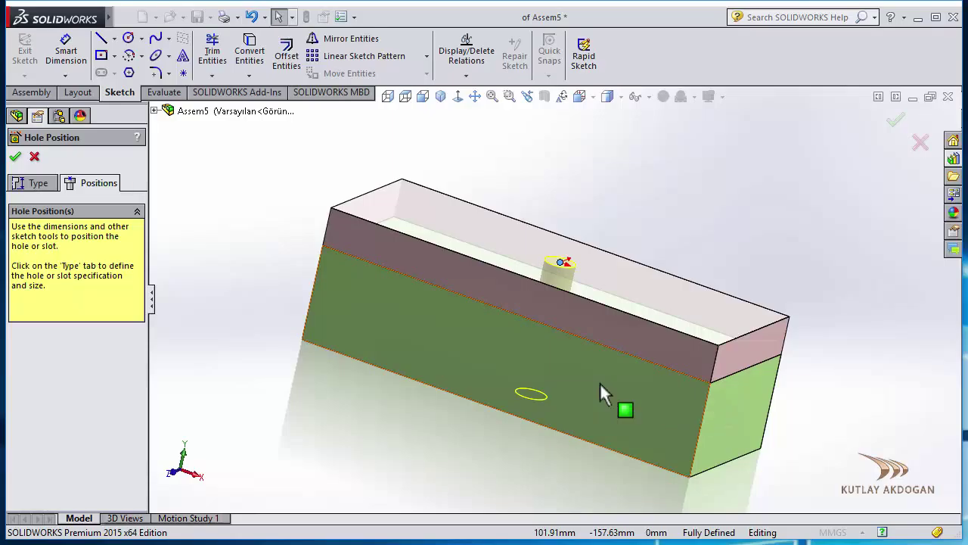
left_click(16, 158)
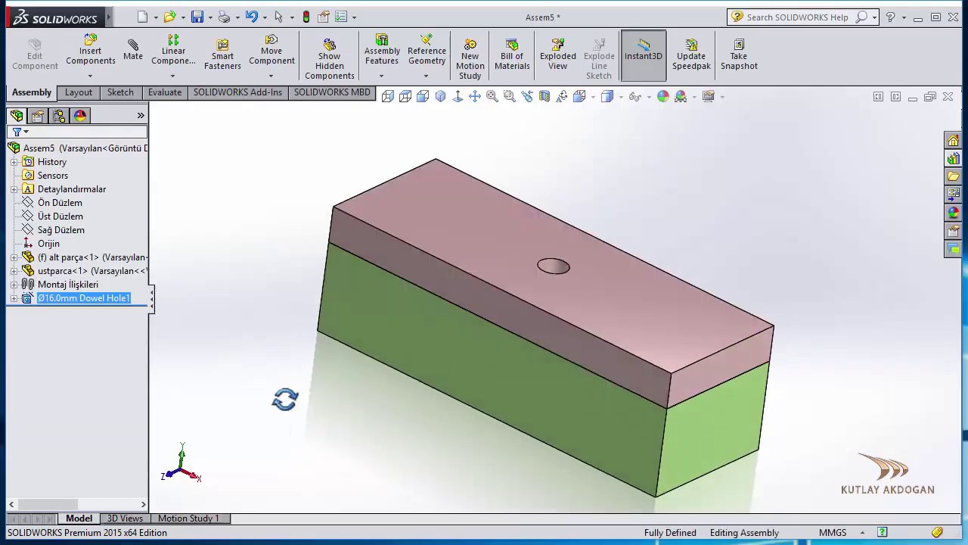
middle_click_drag(462, 430, 398, 450)
left_click(441, 96)
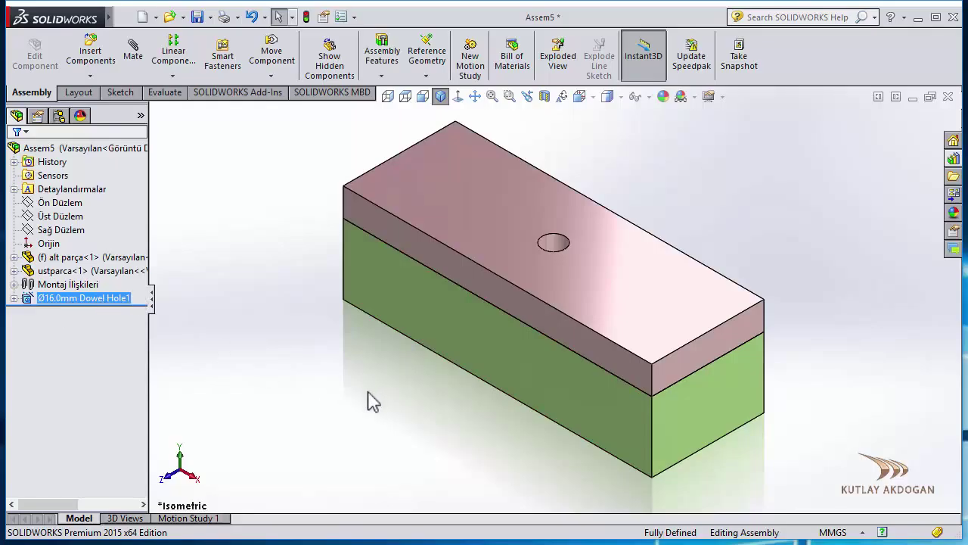
key("z")
scroll(748, 233, "down", 2)
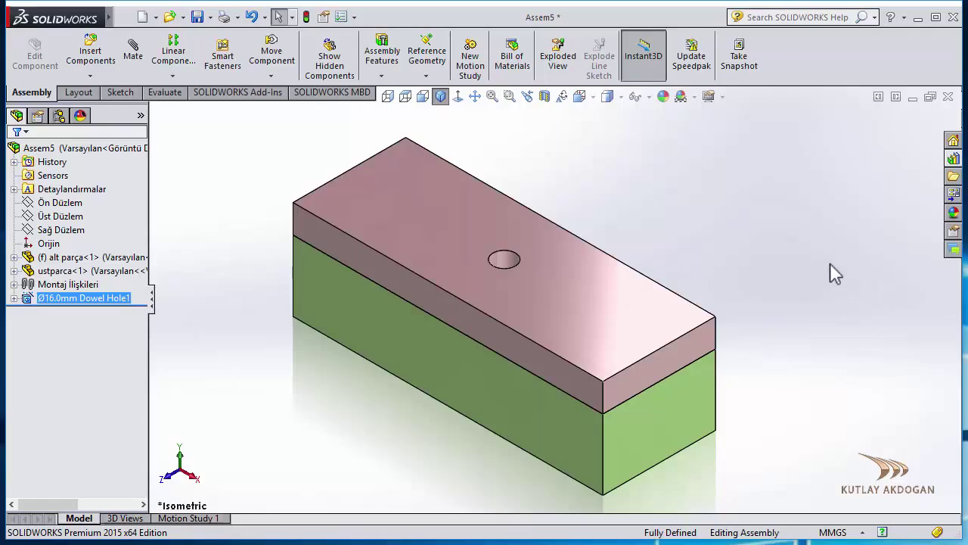
left_click(954, 160)
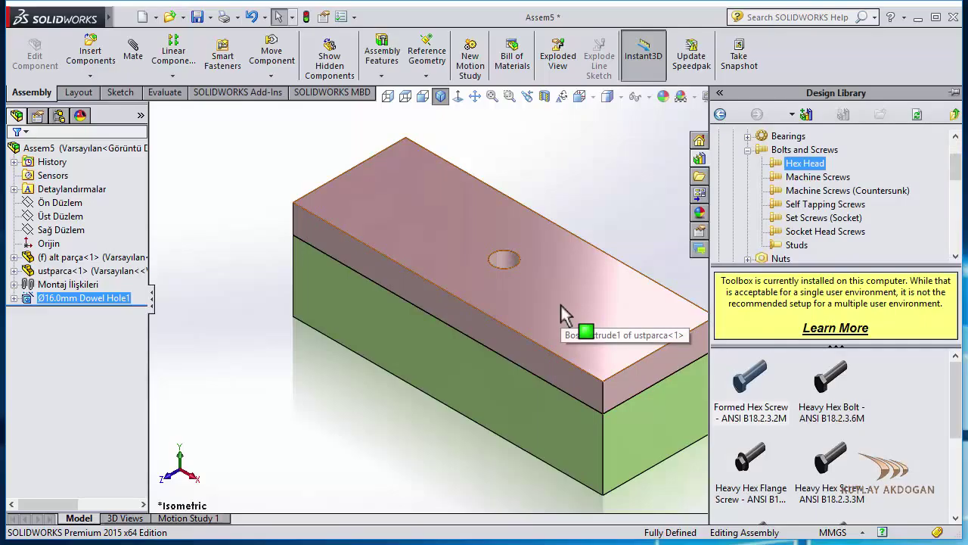